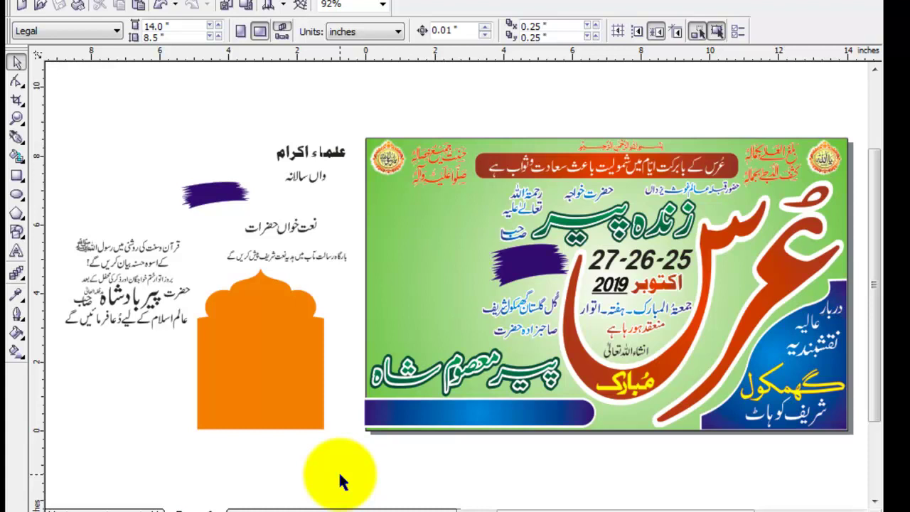
- Undo an accidental move of the green name text and clear the selection
{"action": "left_click", "coordinate": [461, 366]}
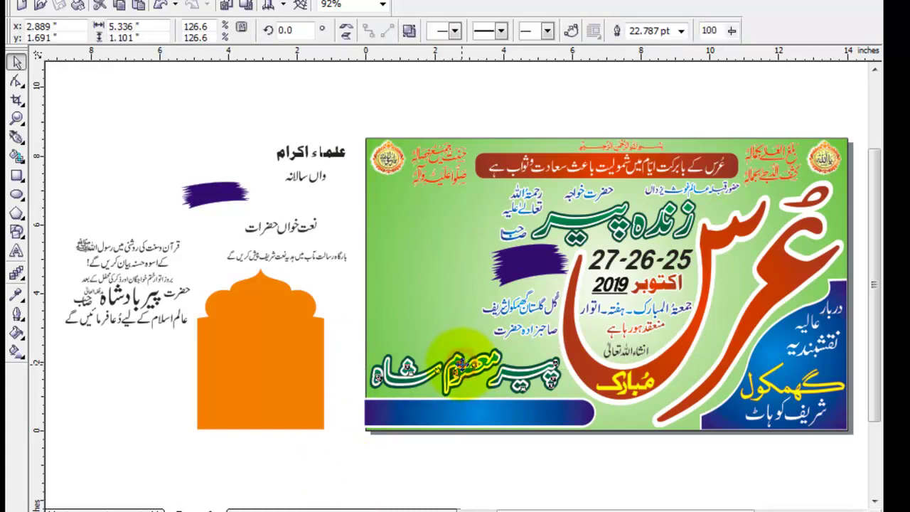
{"action": "left_click_drag", "start_coordinate": [461, 366], "coordinate": [438, 273]}
{"action": "left_click", "coordinate": [468, 376]}
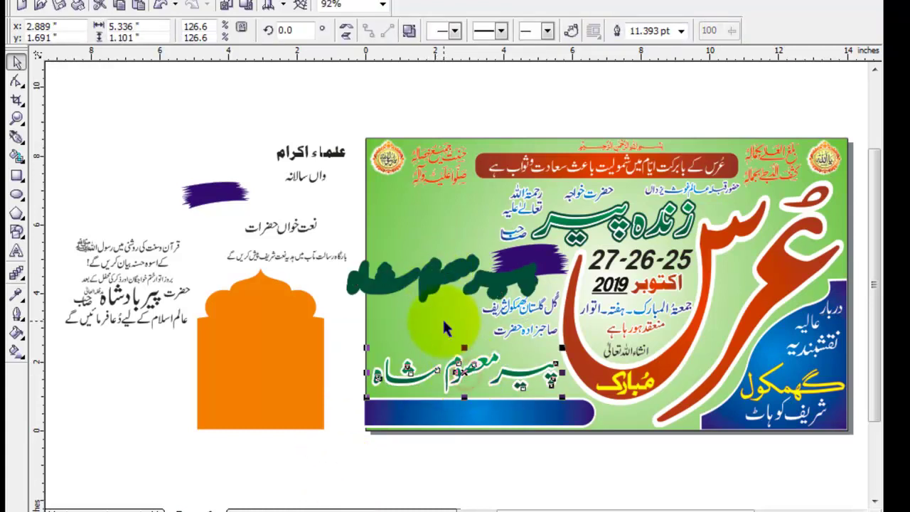
{"action": "key", "text": "ctrl+z"}
{"action": "key", "text": "ctrl+z"}
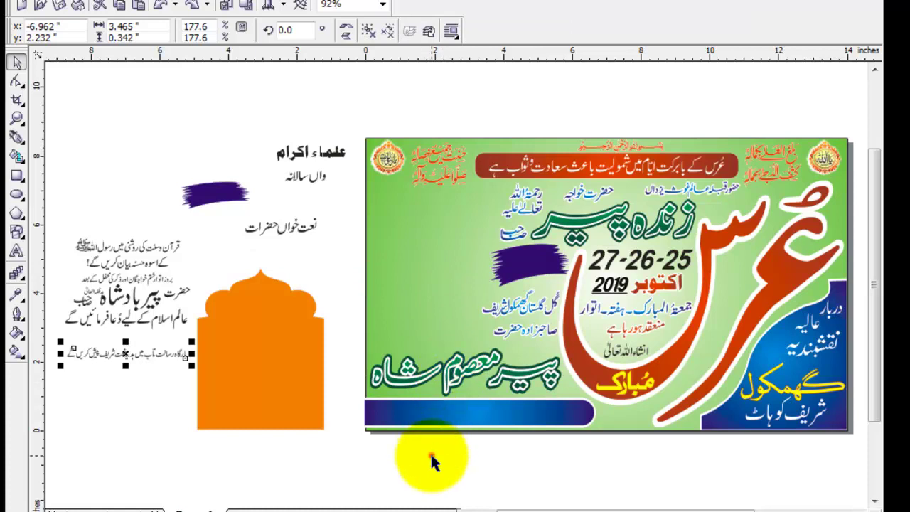
{"action": "left_click", "coordinate": [431, 455]}
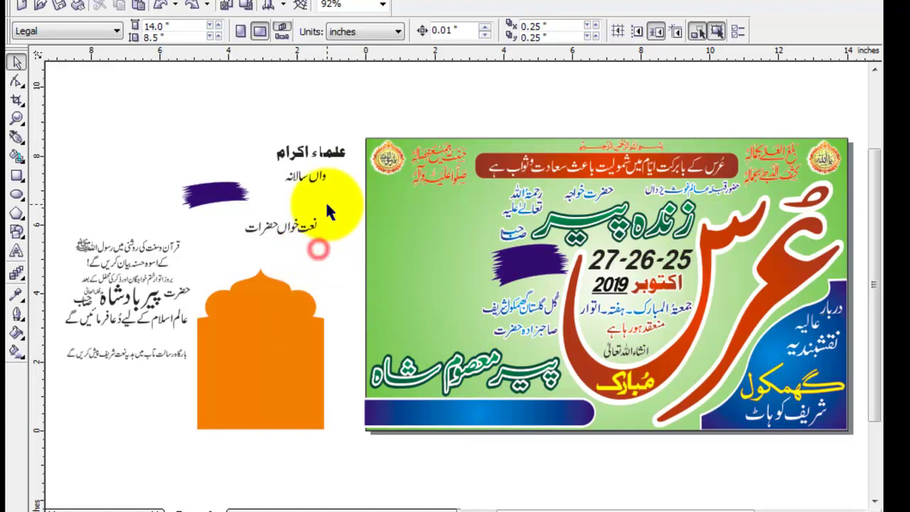
- Convert the نعت خواں حضرات line to curves and move it into the Urdu text block
{"action": "left_click_drag", "start_coordinate": [327, 201], "coordinate": [232, 258]}
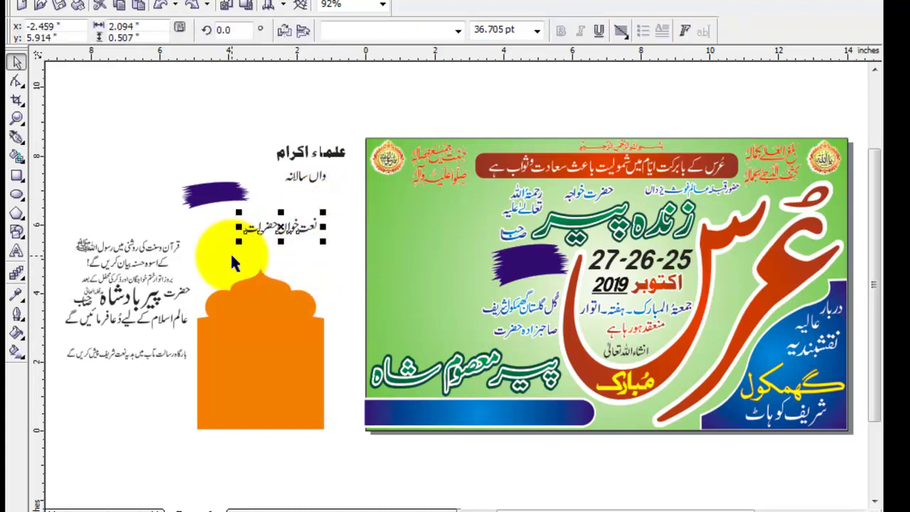
{"action": "key", "text": "ctrl+q"}
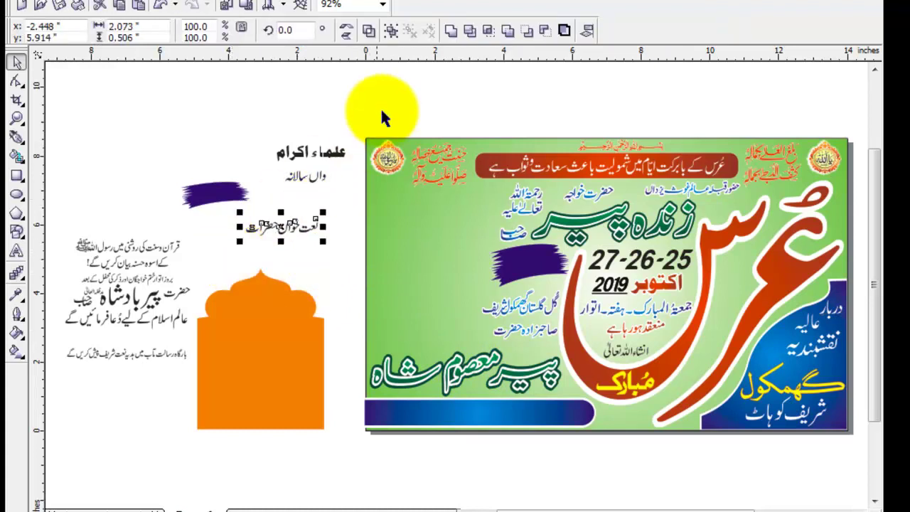
{"action": "left_click", "coordinate": [448, 29]}
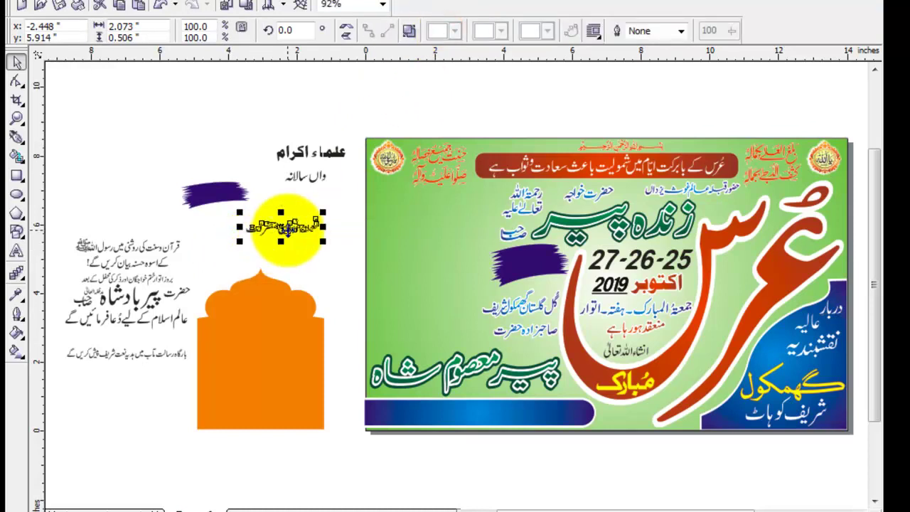
{"action": "left_click_drag", "start_coordinate": [286, 226], "coordinate": [116, 347]}
{"action": "scroll", "coordinate": [116, 347], "scroll_direction": "up", "scroll_amount": 3}
{"action": "scroll", "coordinate": [159, 281], "scroll_direction": "up", "scroll_amount": 2}
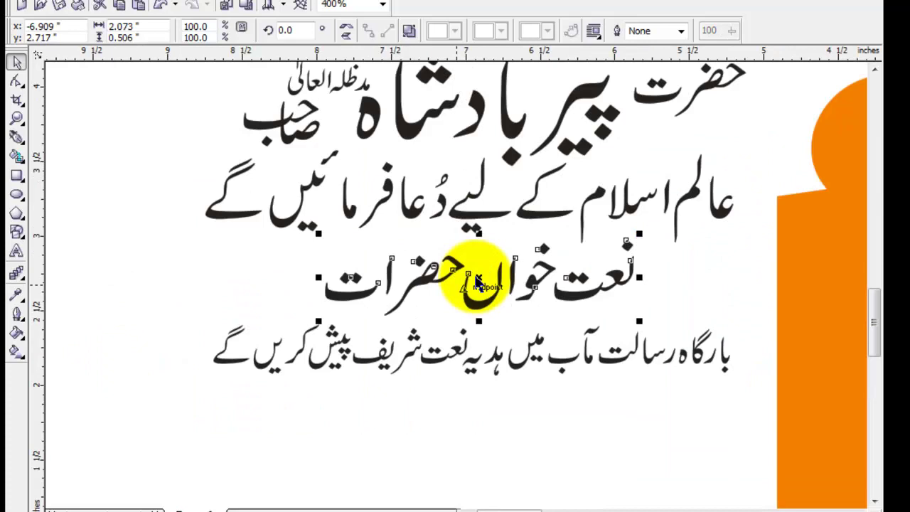
- Settle the line just above the closing line and marquee-select the whole Urdu block
{"action": "left_click_drag", "start_coordinate": [477, 283], "coordinate": [603, 294]}
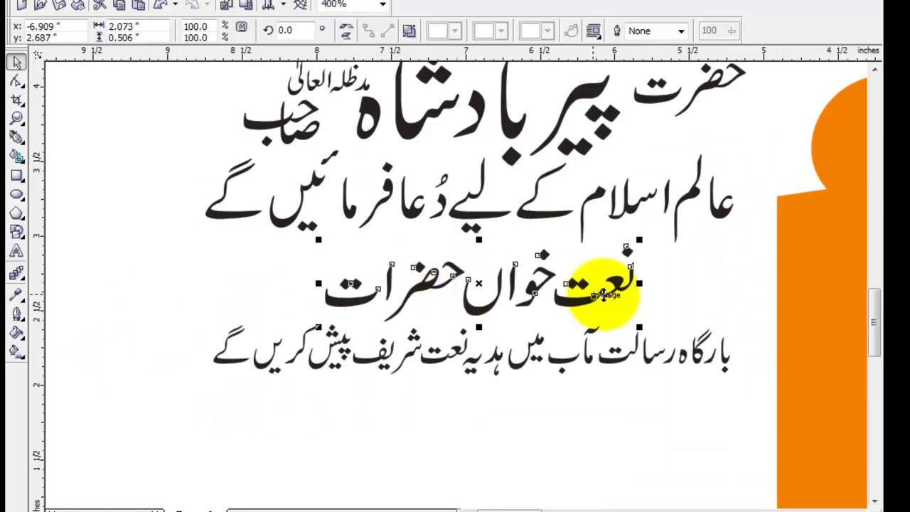
{"action": "scroll", "coordinate": [603, 294], "scroll_direction": "down", "scroll_amount": 2}
{"action": "left_click", "coordinate": [433, 353]}
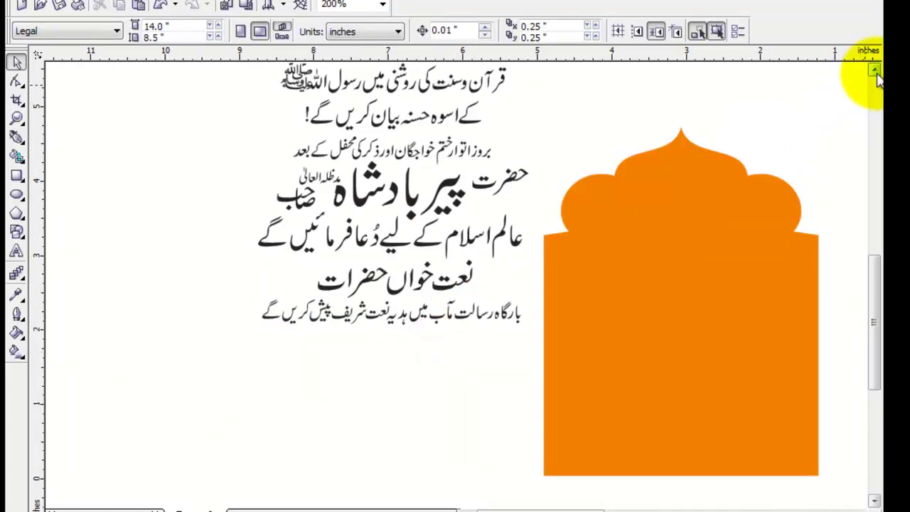
{"action": "left_click", "coordinate": [875, 70]}
{"action": "left_click", "coordinate": [579, 214]}
{"action": "mouse_move", "coordinate": [242, 167]}
{"action": "left_mouse_down"}
{"action": "mouse_move", "coordinate": [490, 480]}
{"action": "mouse_move", "coordinate": [544, 494]}
{"action": "left_mouse_up"}
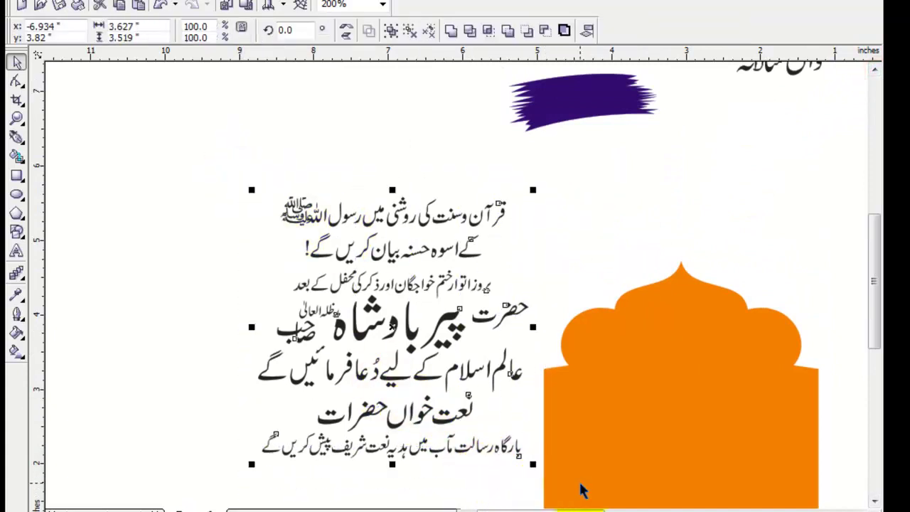
- Align the Urdu text block's centres with the orange dome horizontally and vertically
{"action": "scroll", "coordinate": [548, 464], "scroll_direction": "down", "scroll_amount": 2}
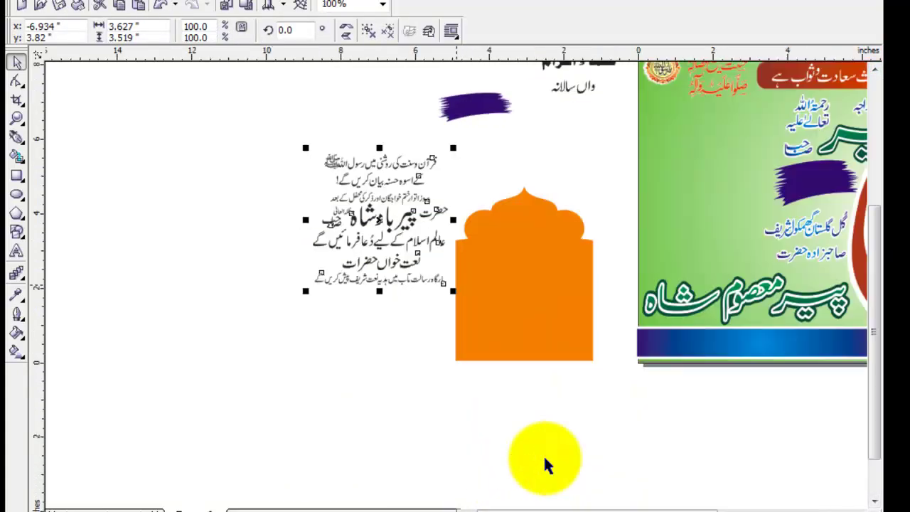
{"action": "left_click", "coordinate": [514, 311], "text": "shift"}
{"action": "key", "text": "c"}
{"action": "key", "text": "e"}
{"action": "left_click", "coordinate": [334, 316]}
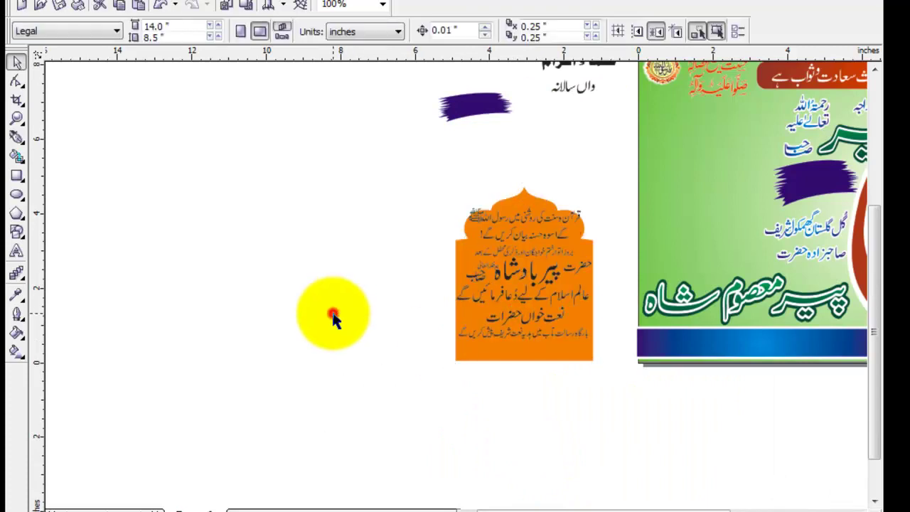
- Lower the Urdu text block slightly on the dome
{"action": "scroll", "coordinate": [524, 294], "scroll_direction": "up", "scroll_amount": 2}
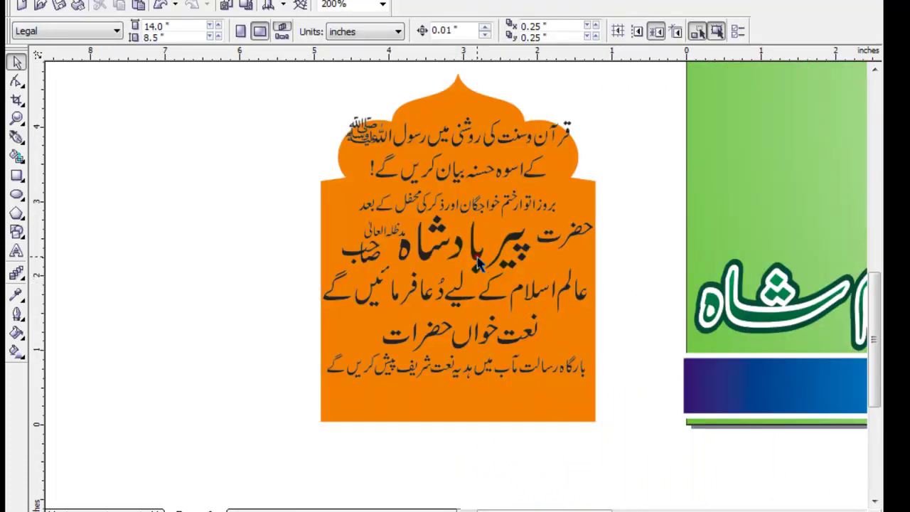
{"action": "left_click", "coordinate": [478, 263]}
{"action": "left_click_drag", "start_coordinate": [478, 263], "coordinate": [478, 276]}
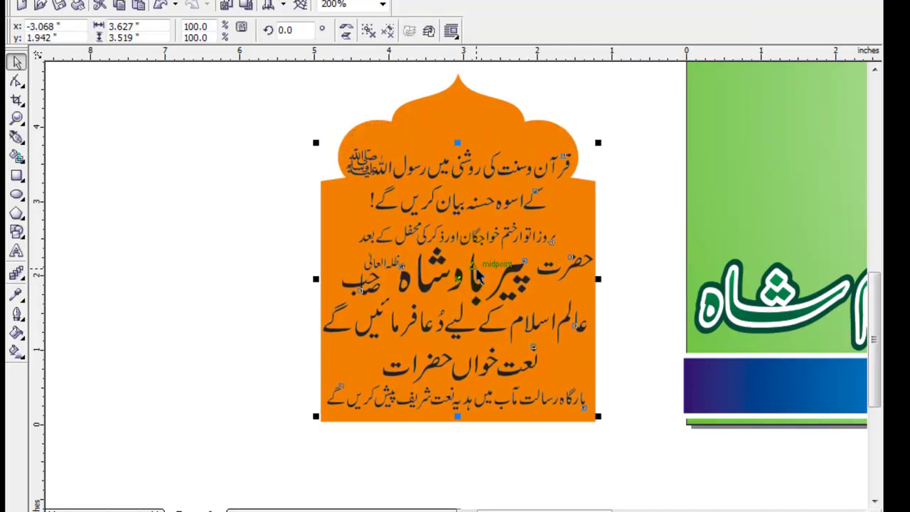
{"action": "left_click", "coordinate": [245, 224]}
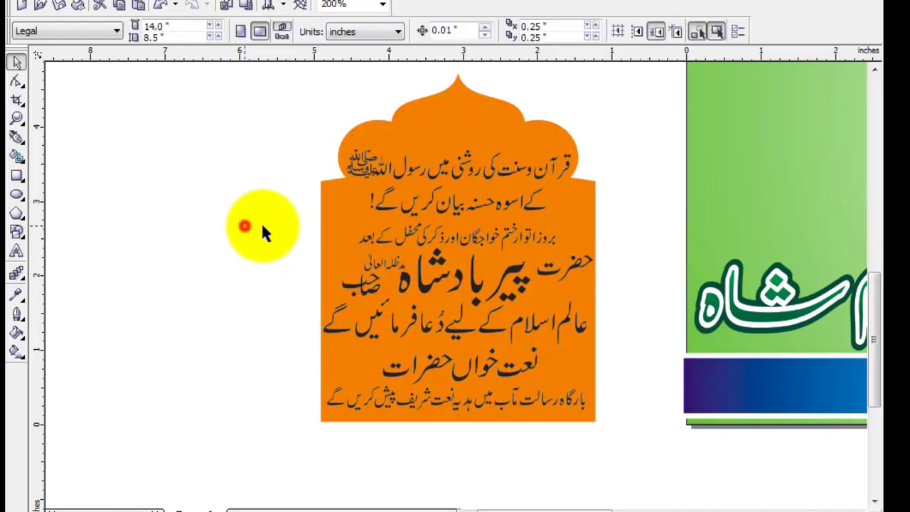
{"action": "left_click", "coordinate": [875, 69]}
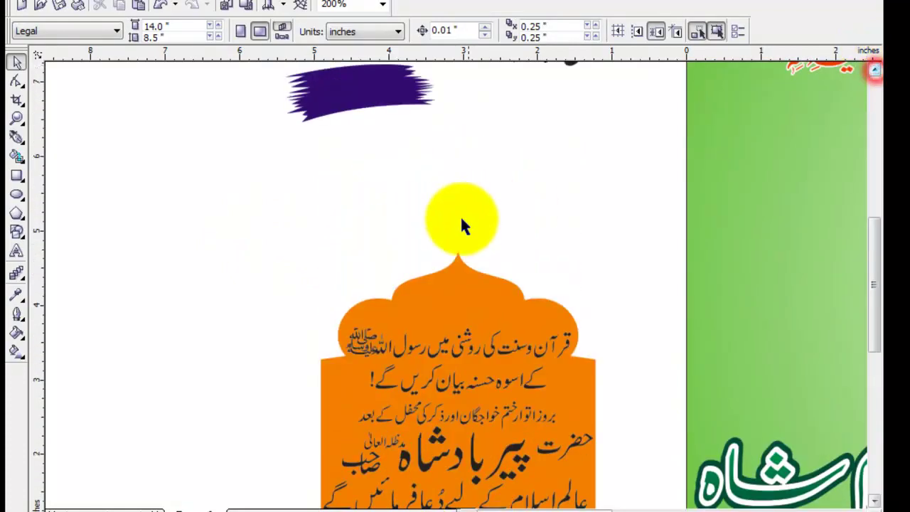
{"action": "scroll", "coordinate": [456, 217], "scroll_direction": "down", "scroll_amount": 1}
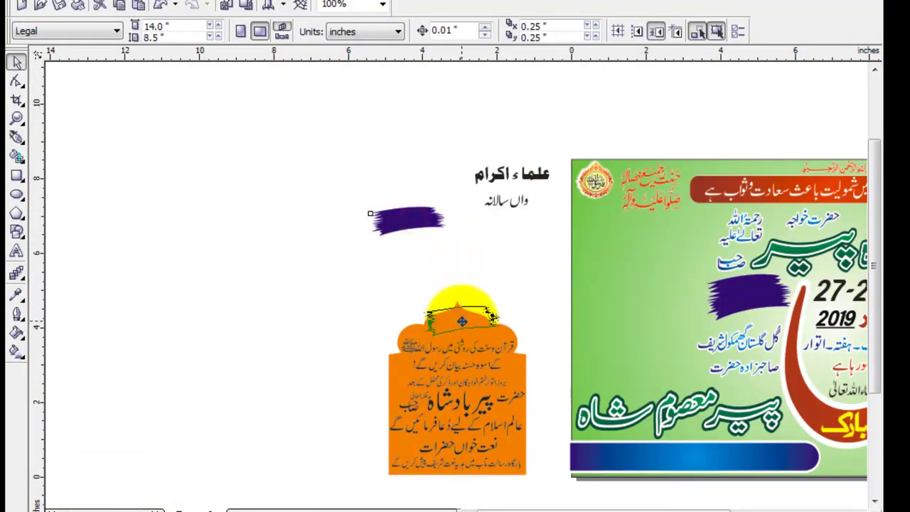
- Move the purple brush stroke onto the dome top and shrink it to fit
{"action": "left_click_drag", "start_coordinate": [457, 220], "coordinate": [460, 326]}
{"action": "scroll", "coordinate": [460, 325], "scroll_direction": "up", "scroll_amount": 1}
{"action": "scroll", "coordinate": [458, 278], "scroll_direction": "up", "scroll_amount": 1}
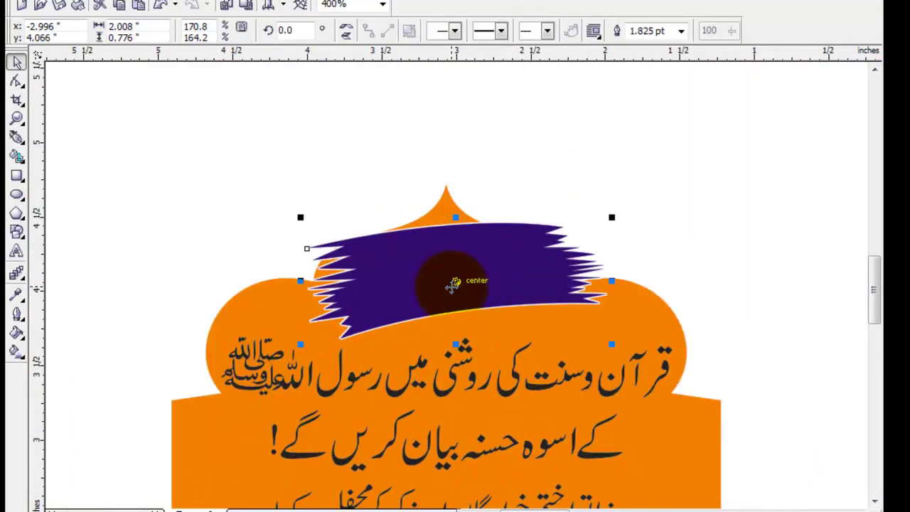
{"action": "scroll", "coordinate": [455, 283], "scroll_direction": "up", "scroll_amount": 1}
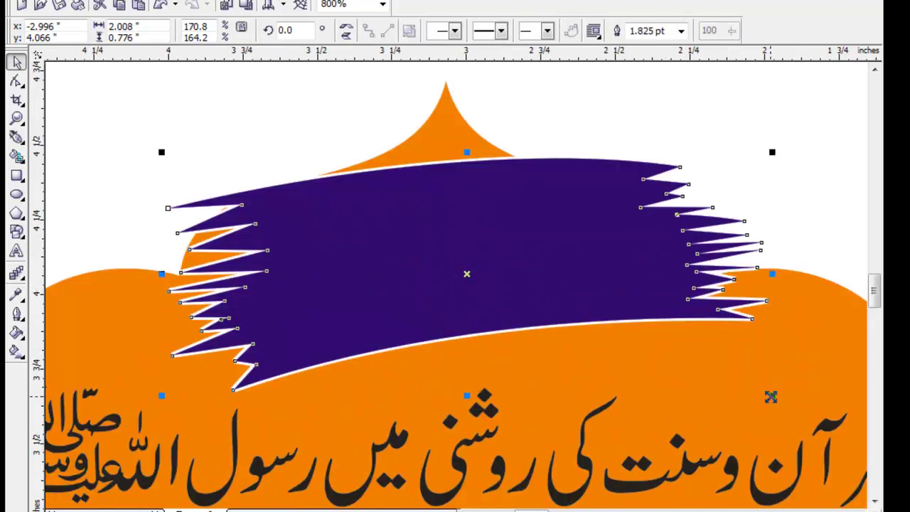
{"action": "left_click_drag", "start_coordinate": [771, 393], "coordinate": [714, 404]}
{"action": "left_click_drag", "start_coordinate": [536, 272], "coordinate": [508, 302]}
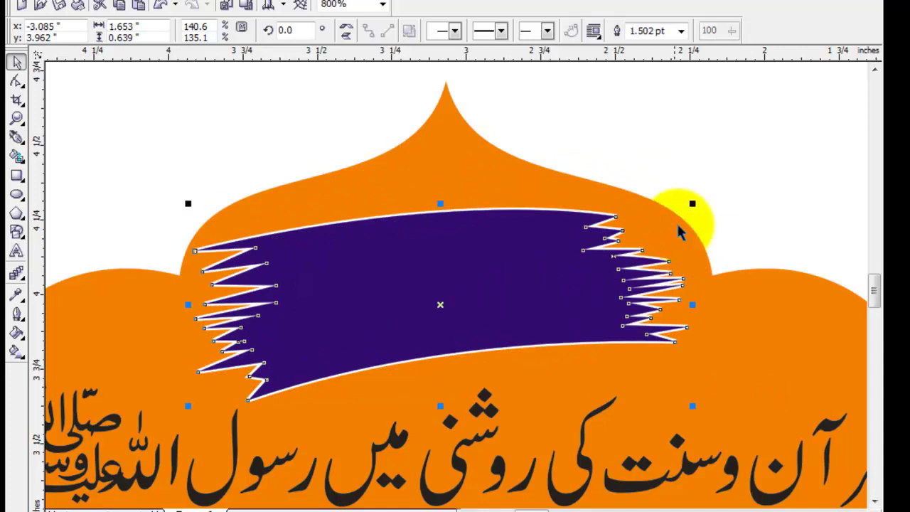
- Enlarge the purple stroke slightly, deselect it and zoom out to the whole poster
{"action": "left_click_drag", "start_coordinate": [691, 205], "coordinate": [715, 192]}
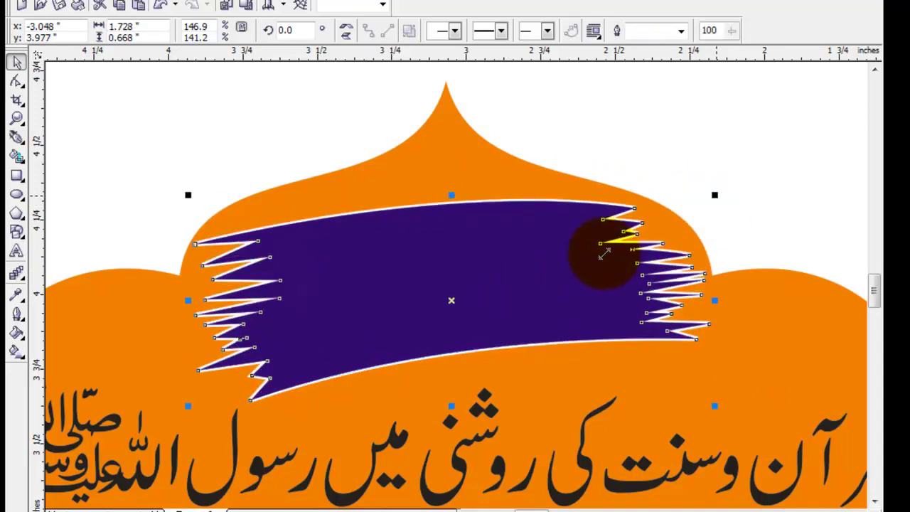
{"action": "scroll", "coordinate": [455, 284], "scroll_direction": "down", "scroll_amount": 2}
{"action": "key", "text": "Escape"}
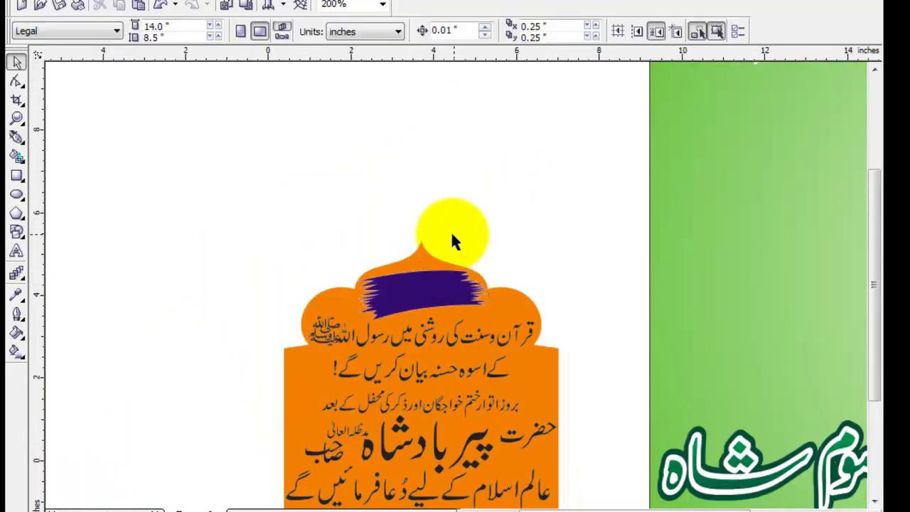
{"action": "key", "text": "F4"}
{"action": "mouse_move", "coordinate": [178, 220]}
{"action": "left_mouse_down"}
{"action": "mouse_move", "coordinate": [147, 304]}
{"action": "mouse_move", "coordinate": [126, 274]}
{"action": "left_mouse_up"}
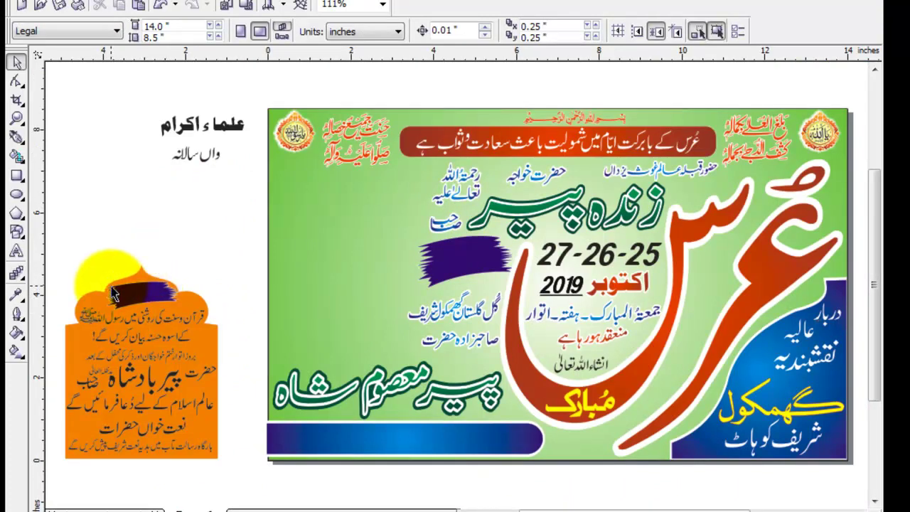
{"action": "scroll", "coordinate": [125, 278], "scroll_direction": "up", "scroll_amount": 3}
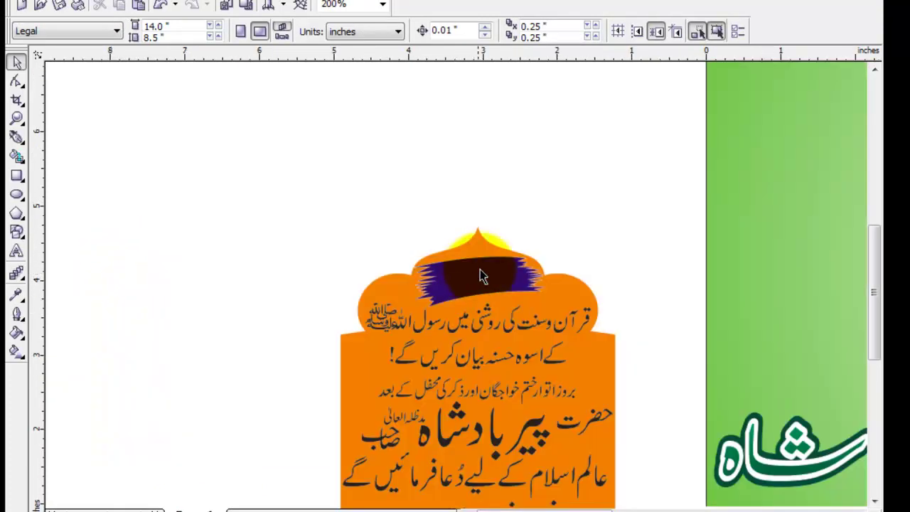
{"action": "scroll", "coordinate": [873, 71], "scroll_direction": "up", "scroll_amount": 3}
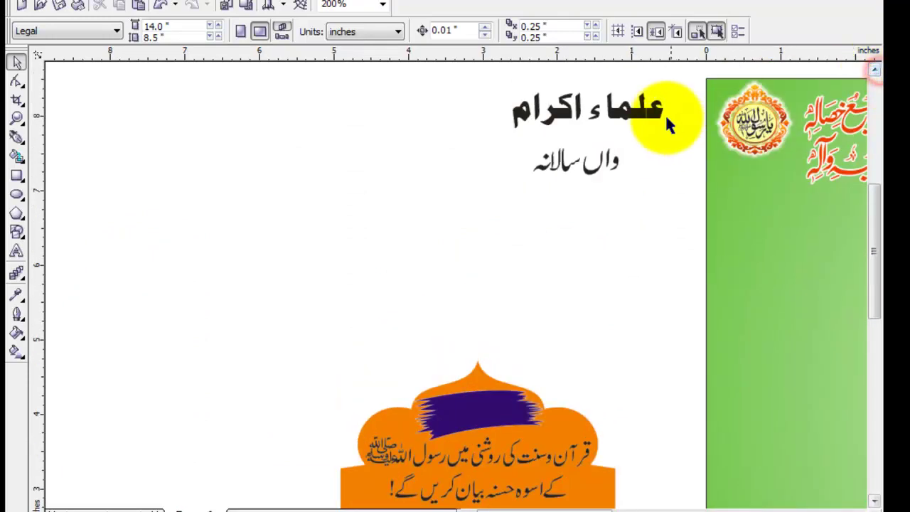
- Break apart and recombine the علماء اکرام heading, then move it onto the purple stroke
{"action": "left_click_drag", "start_coordinate": [490, 75], "coordinate": [681, 133]}
{"action": "key", "text": "ctrl+k"}
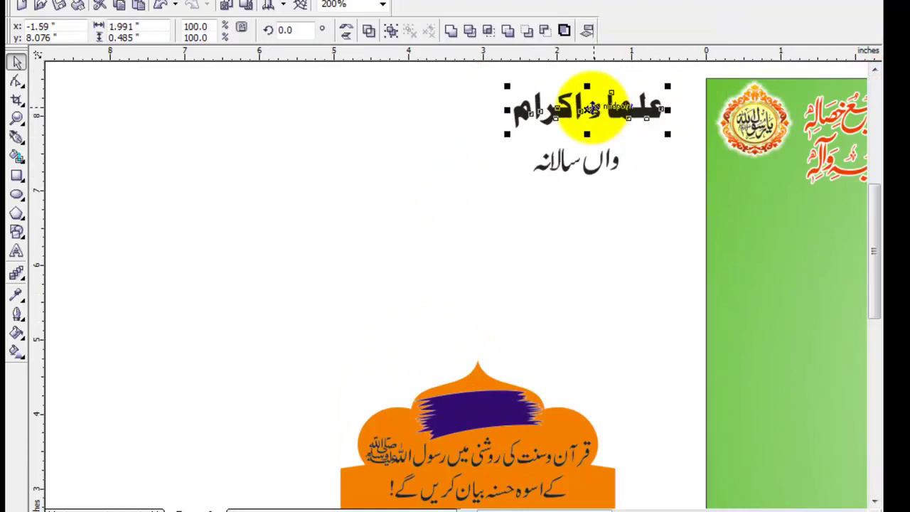
{"action": "left_click", "coordinate": [450, 30]}
{"action": "left_click_drag", "start_coordinate": [619, 113], "coordinate": [498, 414]}
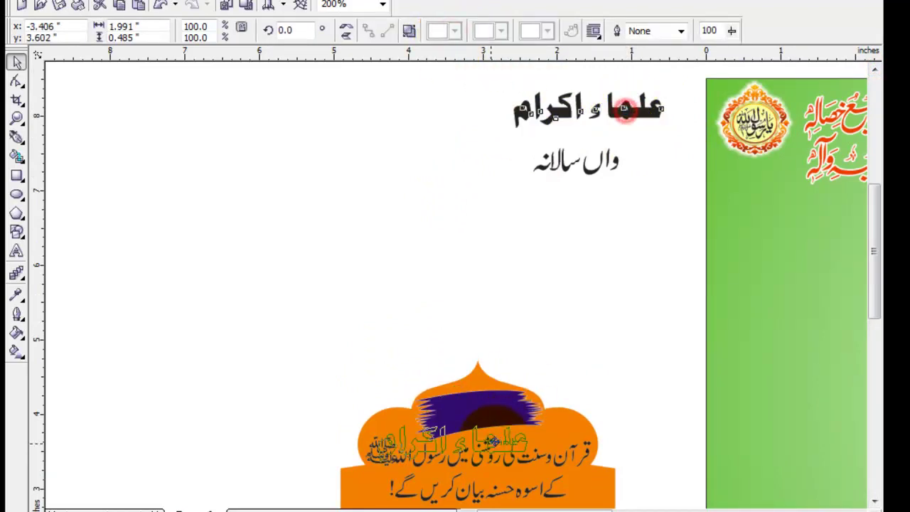
{"action": "scroll", "coordinate": [498, 414], "scroll_direction": "up", "scroll_amount": 2}
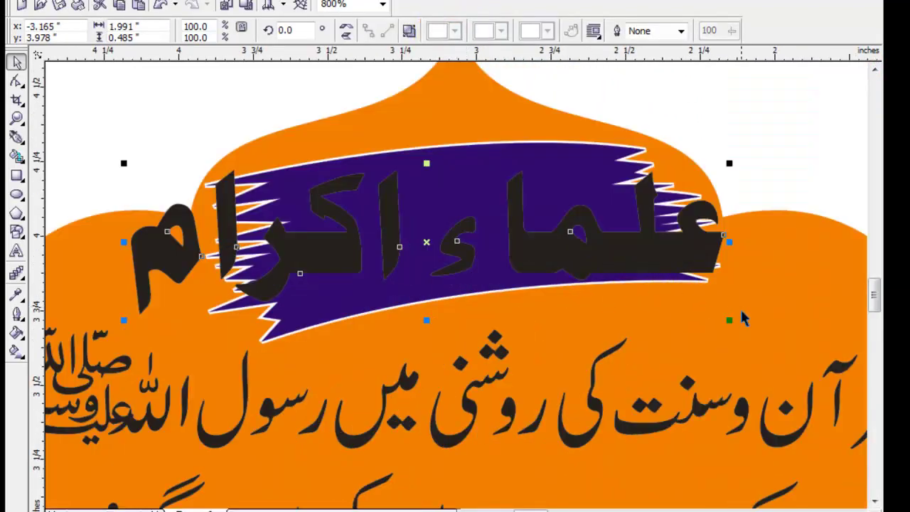
- Resize and centre the heading on the purple stroke
{"action": "mouse_move", "coordinate": [732, 320]}
{"action": "left_mouse_down"}
{"action": "mouse_move", "coordinate": [616, 293]}
{"action": "mouse_move", "coordinate": [605, 278]}
{"action": "left_mouse_up"}
{"action": "left_click", "coordinate": [546, 248]}
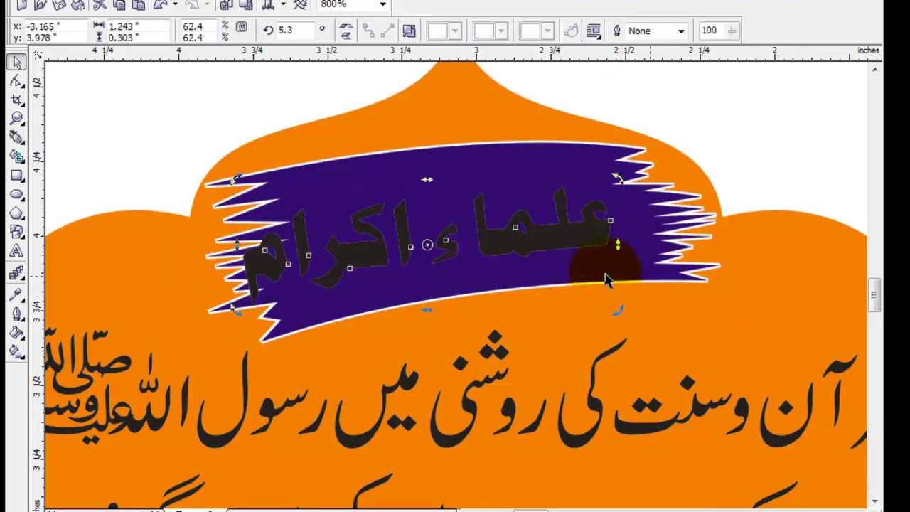
{"action": "left_click_drag", "start_coordinate": [492, 233], "coordinate": [510, 231]}
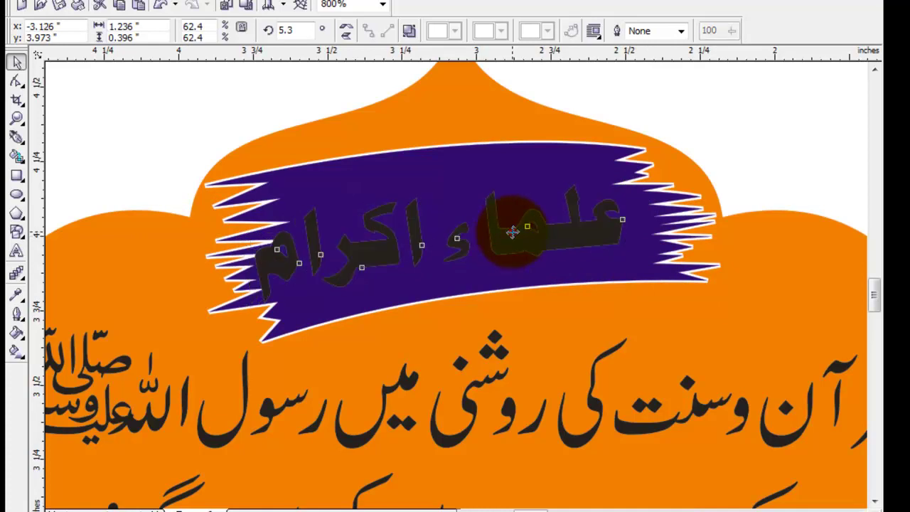
{"action": "left_click_drag", "start_coordinate": [619, 214], "coordinate": [648, 172]}
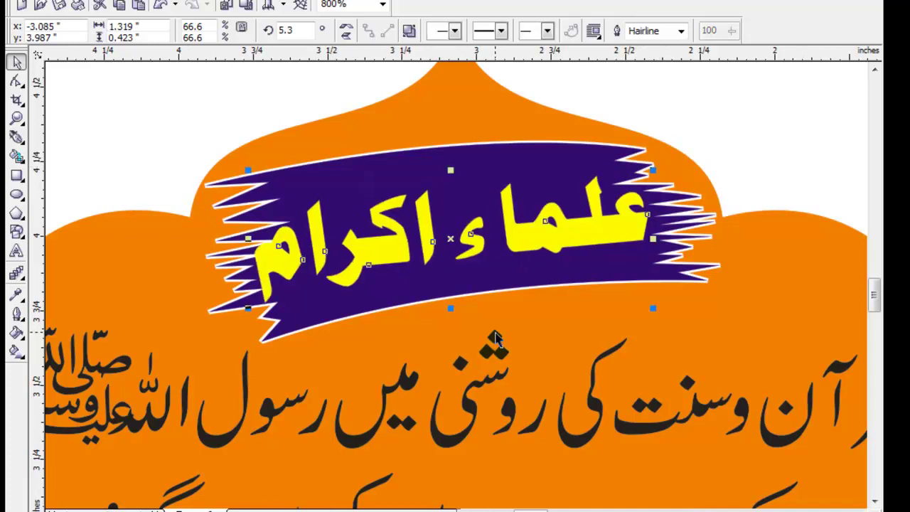
- Fill the heading yellow with a hairline outline and nudge it into place
{"action": "left_click", "coordinate": [513, 288]}
{"action": "left_click_drag", "start_coordinate": [526, 269], "coordinate": [535, 273]}
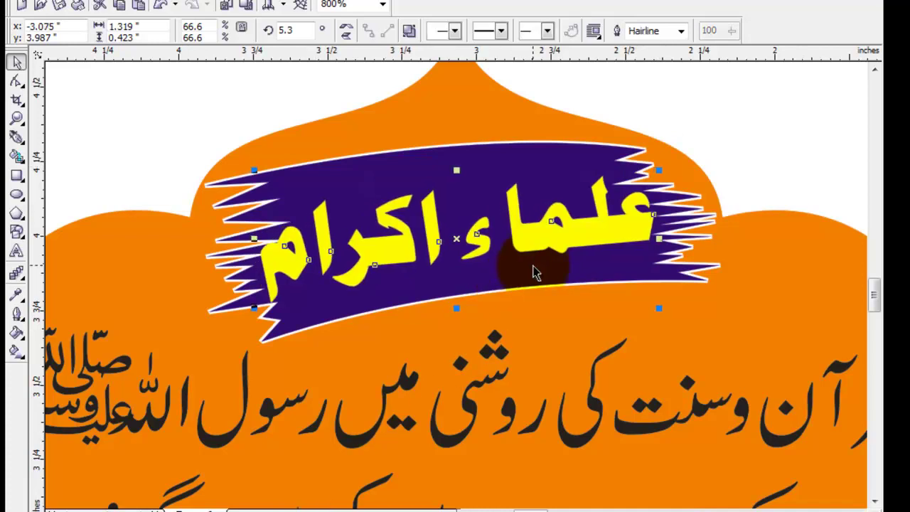
{"action": "key", "text": "Up"}
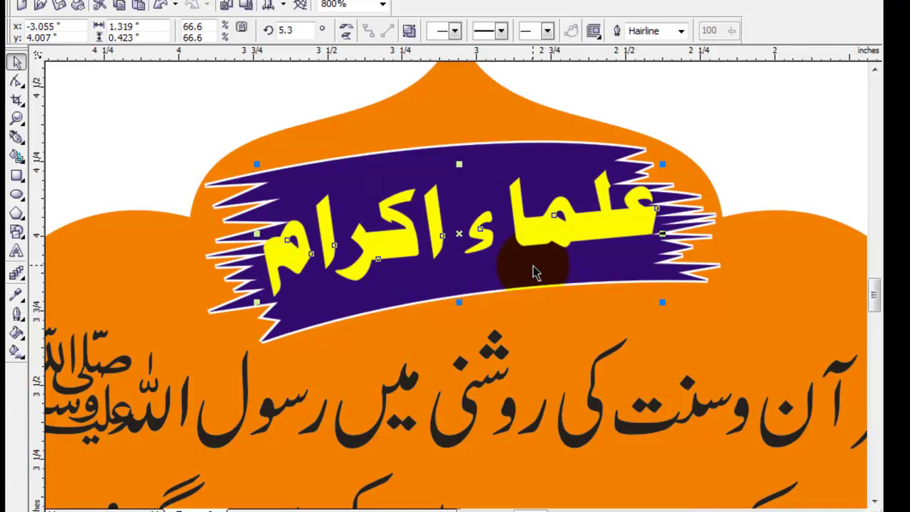
{"action": "key", "text": "F4"}
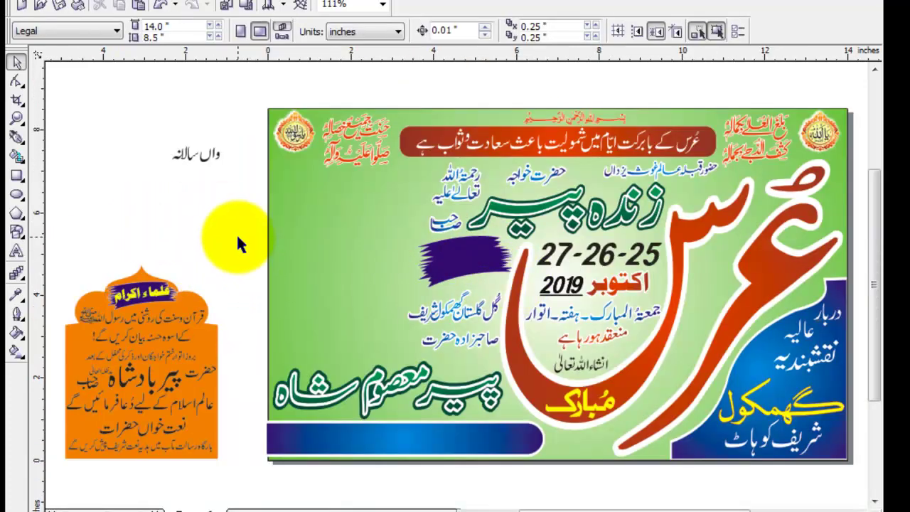
- Move the orange dome flyer onto the poster's left side and resize it to 3.541 × 4.495 in
{"action": "left_click_drag", "start_coordinate": [238, 237], "coordinate": [60, 481]}
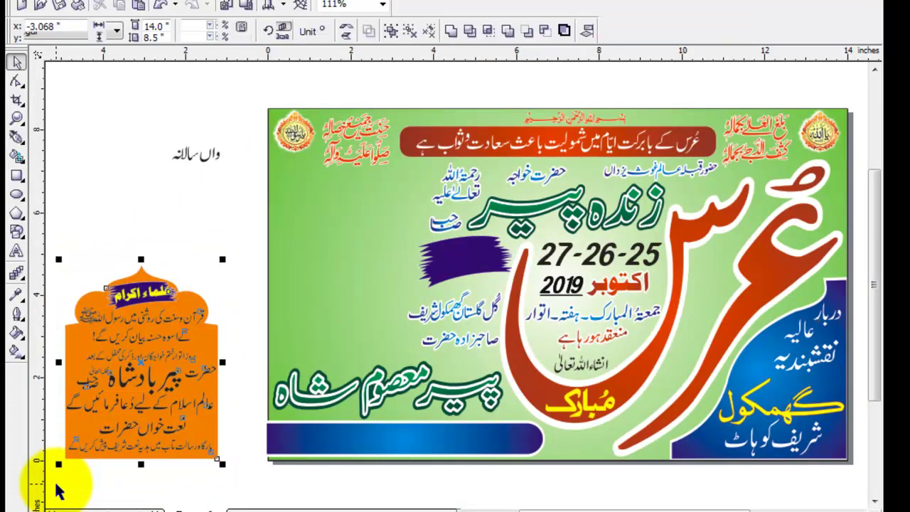
{"action": "left_click_drag", "start_coordinate": [142, 387], "coordinate": [342, 292]}
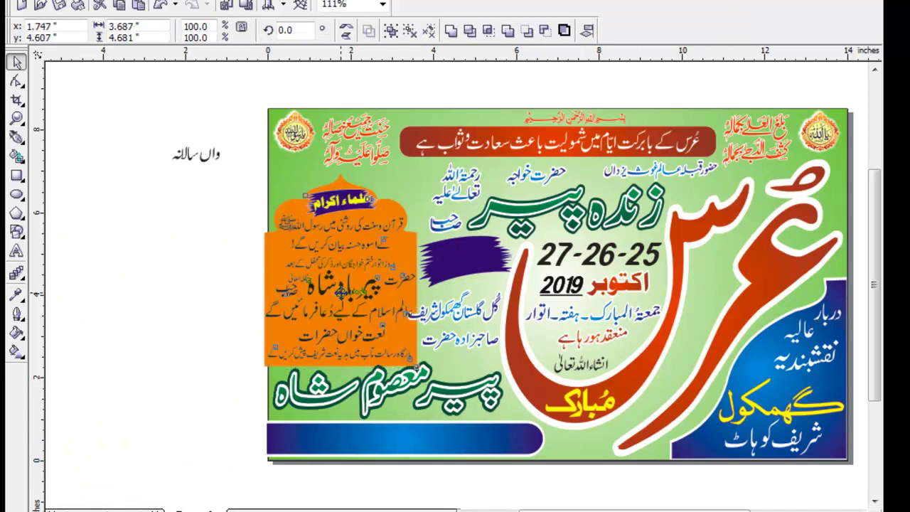
{"action": "key", "text": "shift+F2"}
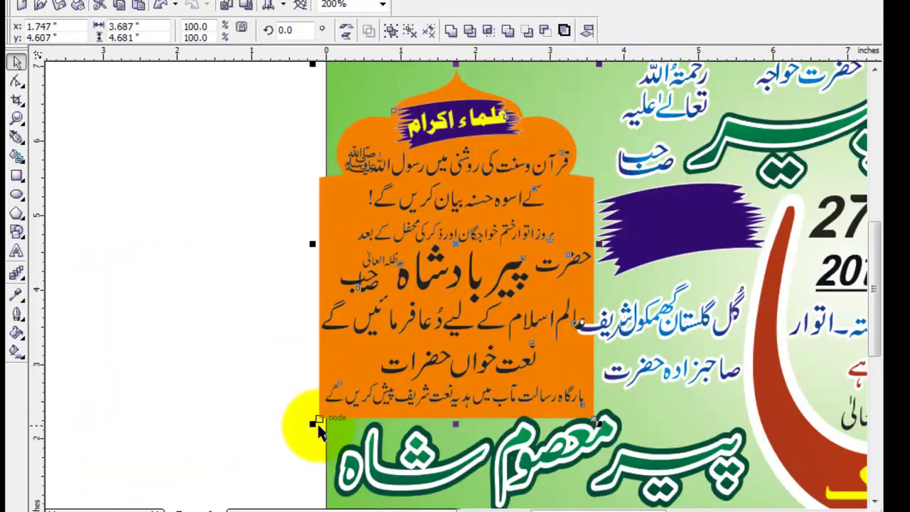
{"action": "left_click_drag", "start_coordinate": [314, 425], "coordinate": [335, 425]}
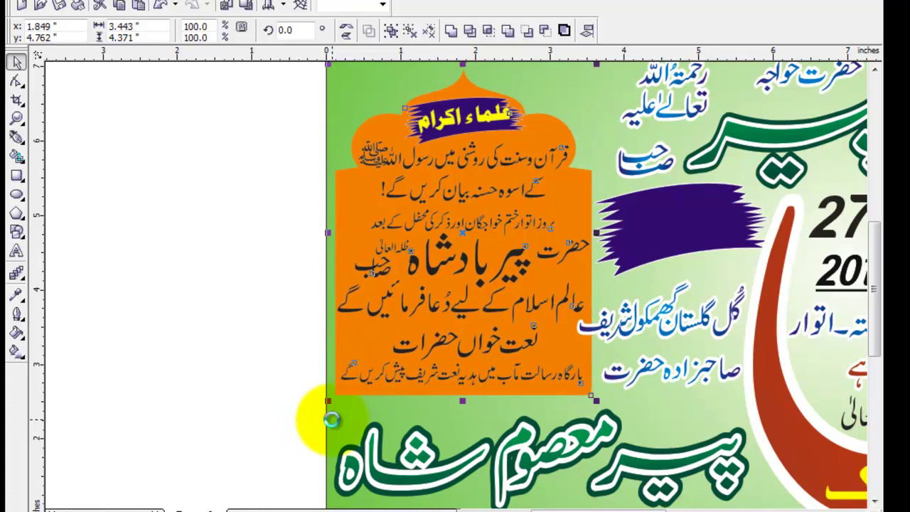
{"action": "key", "text": "Right"}
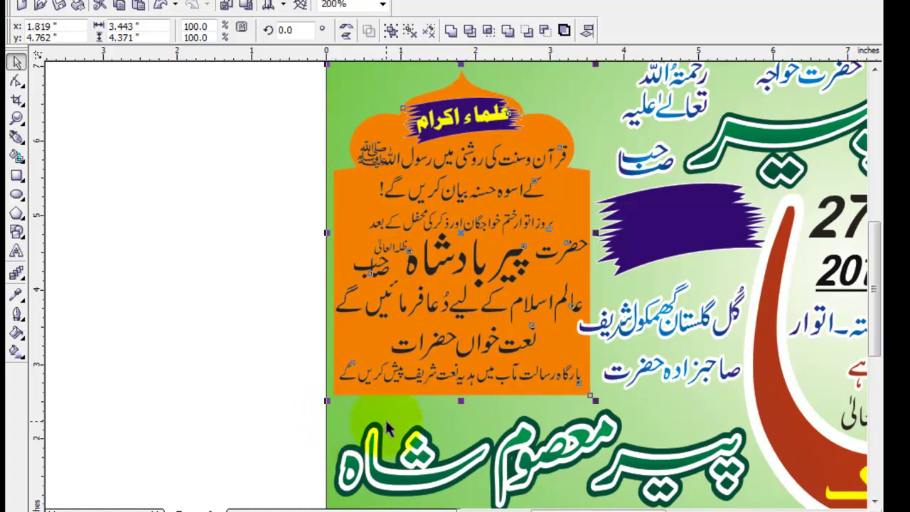
{"action": "left_click_drag", "start_coordinate": [414, 423], "coordinate": [416, 425]}
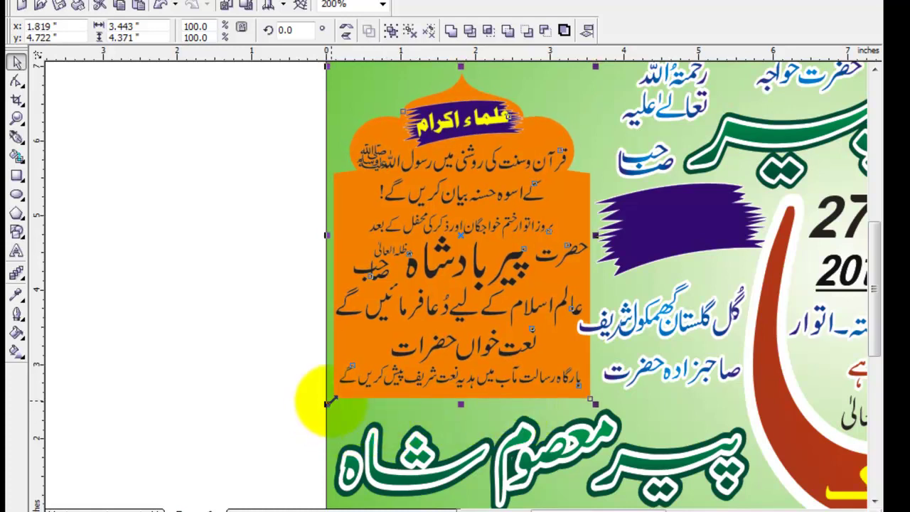
{"action": "left_click_drag", "start_coordinate": [327, 403], "coordinate": [320, 412]}
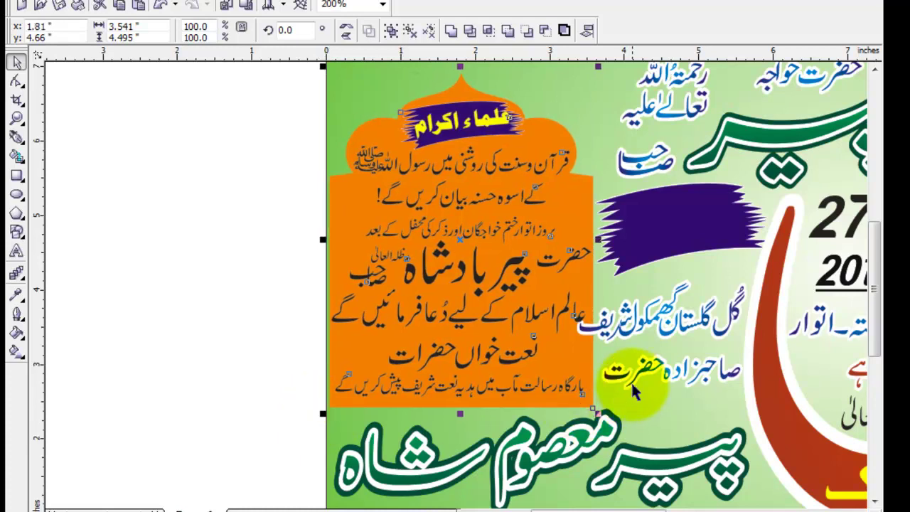
- Scale down the گل گلستان گھمکول شریف line, then select the صاحبزادہ حضرت text
{"action": "left_click", "coordinate": [665, 315]}
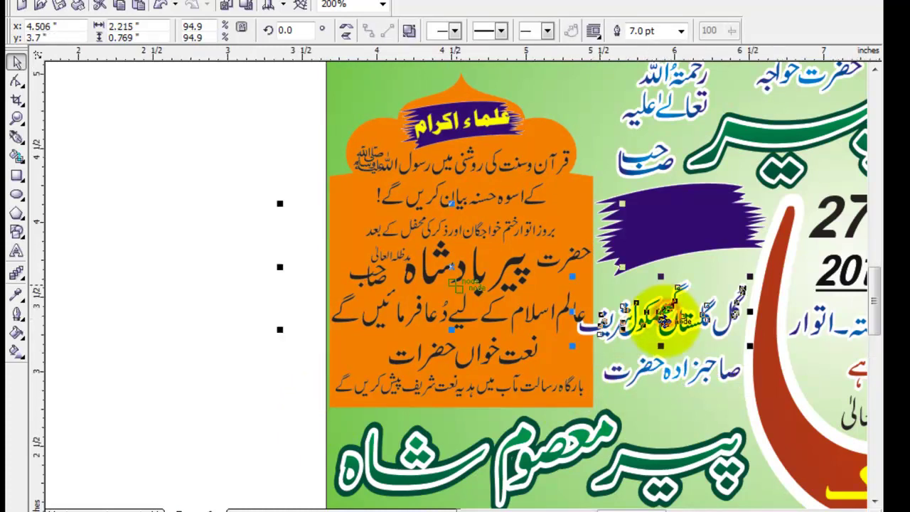
{"action": "scroll", "coordinate": [281, 343], "scroll_direction": "up", "scroll_amount": 1}
{"action": "mouse_move", "coordinate": [279, 333]}
{"action": "left_mouse_down"}
{"action": "mouse_move", "coordinate": [285, 325]}
{"action": "mouse_move", "coordinate": [319, 329]}
{"action": "left_mouse_up"}
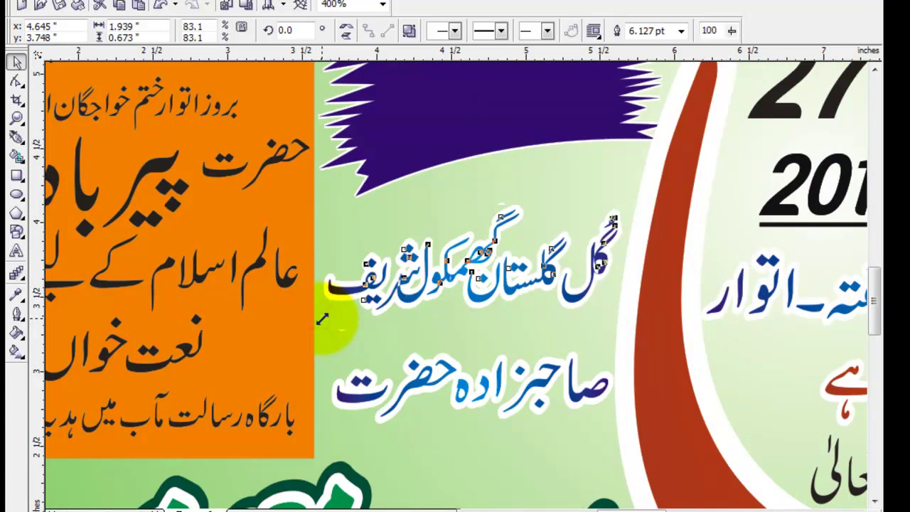
{"action": "left_click", "coordinate": [524, 389]}
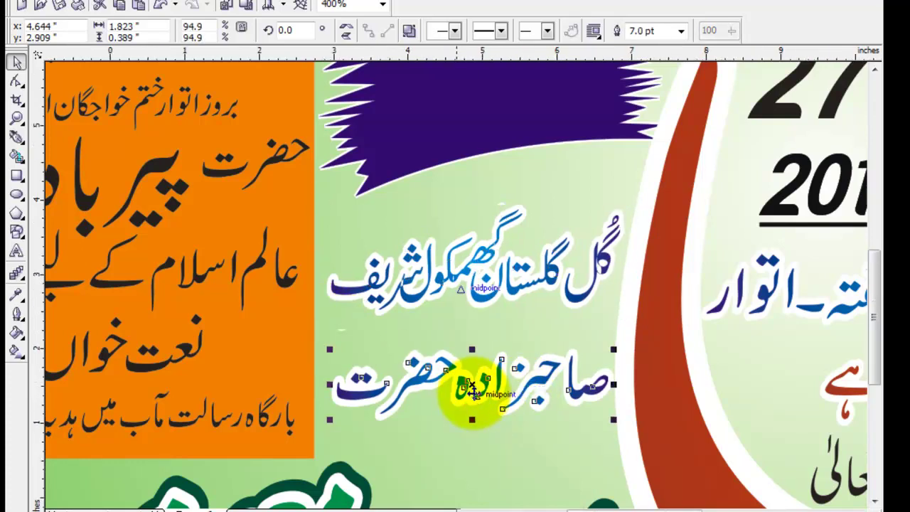
{"action": "scroll", "coordinate": [448, 285], "scroll_direction": "down", "scroll_amount": 1}
{"action": "left_click", "coordinate": [874, 68]}
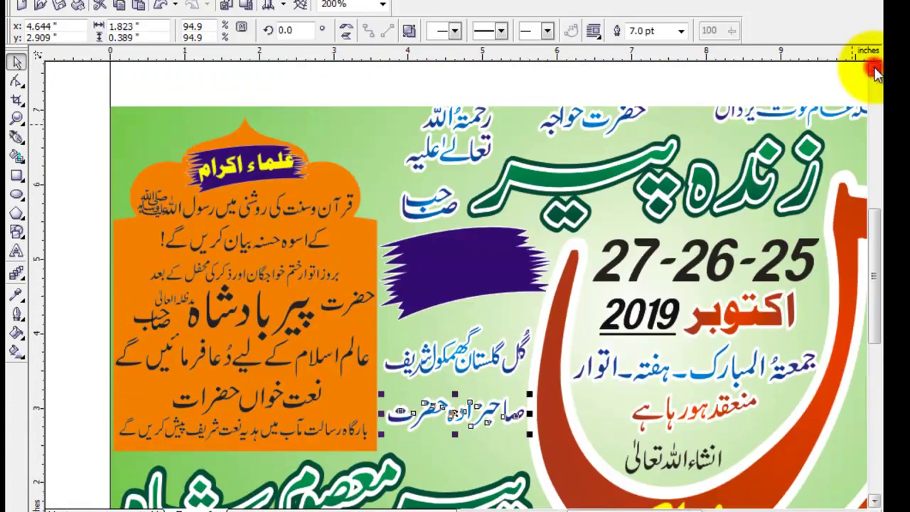
- Copy 2019 onto the purple brush, retype it as 72, remove underline and fill yellow
{"action": "left_click_drag", "start_coordinate": [642, 312], "coordinate": [482, 260]}
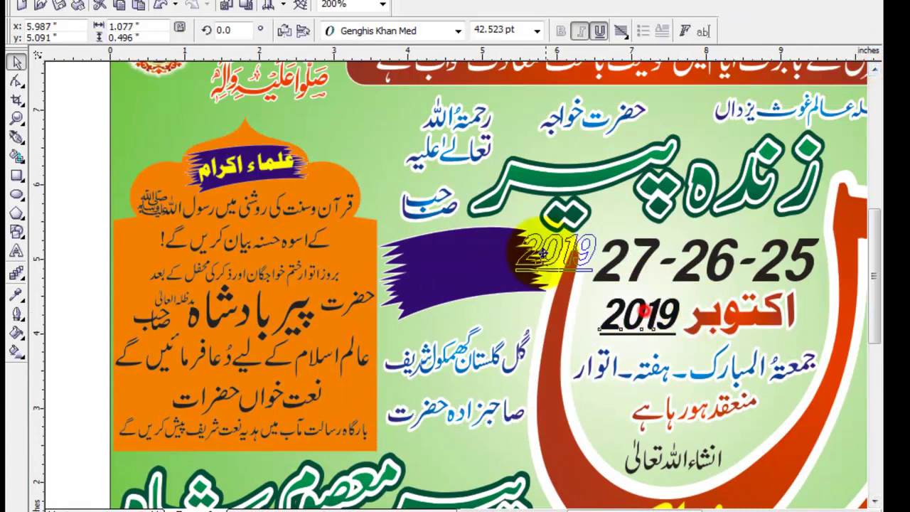
{"action": "scroll", "coordinate": [482, 261], "scroll_direction": "up", "scroll_amount": 2}
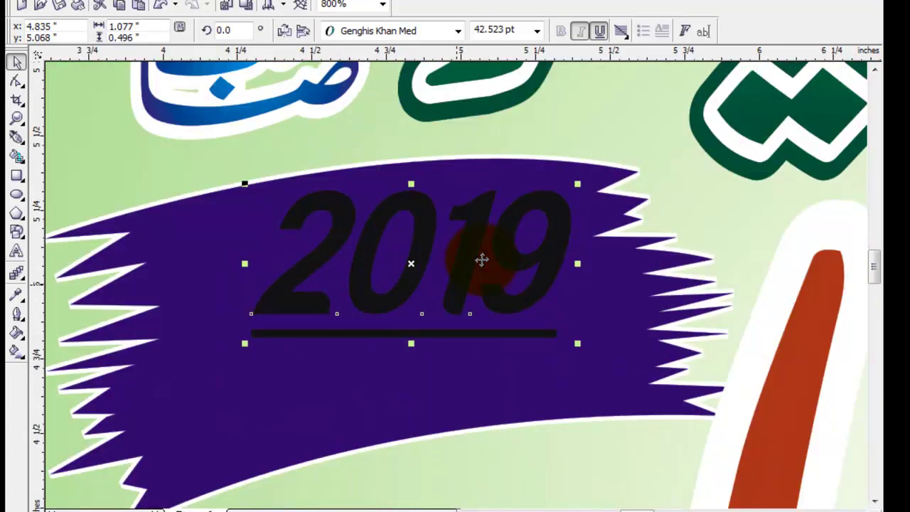
{"action": "double_click", "coordinate": [460, 259]}
{"action": "type", "text": "7"}
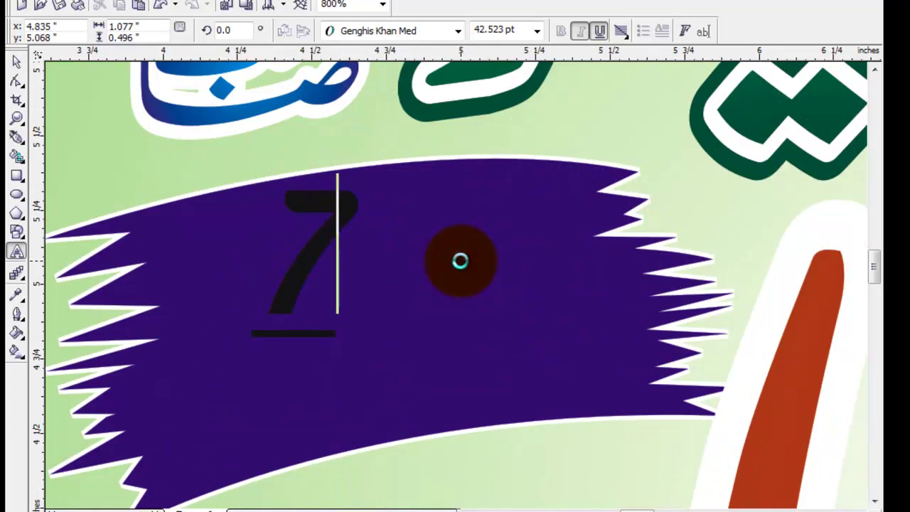
{"action": "type", "text": "2"}
{"action": "left_click", "coordinate": [20, 65]}
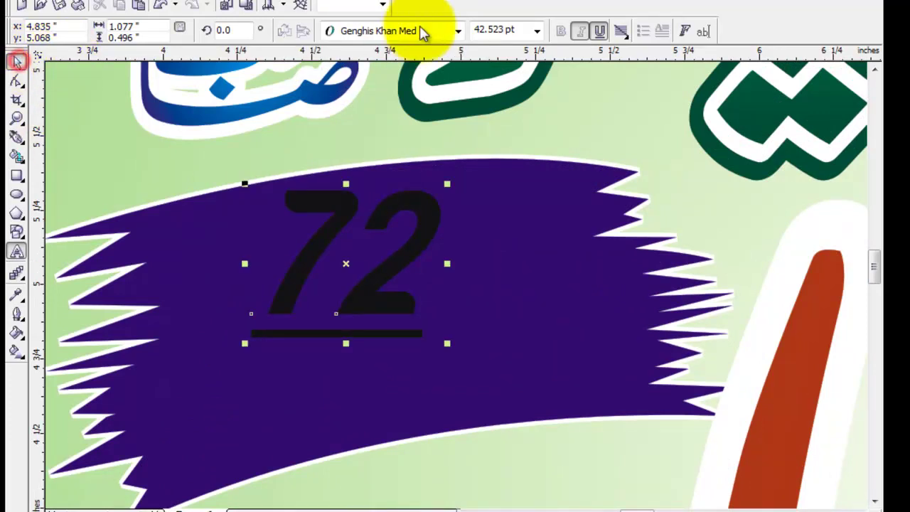
{"action": "left_click", "coordinate": [599, 34]}
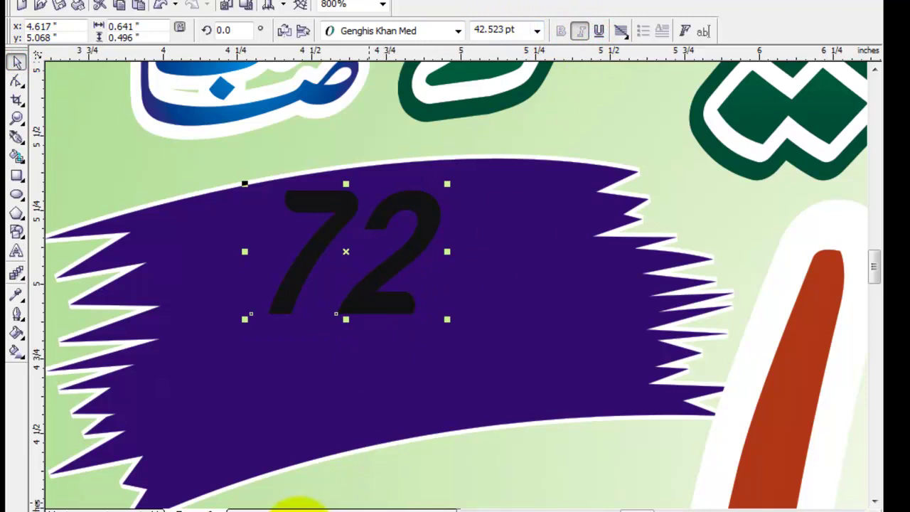
{"action": "left_click", "coordinate": [299, 506]}
- Tilt the 72 by 11.5° and enlarge it to about 65.682 pt
{"action": "left_click", "coordinate": [395, 317]}
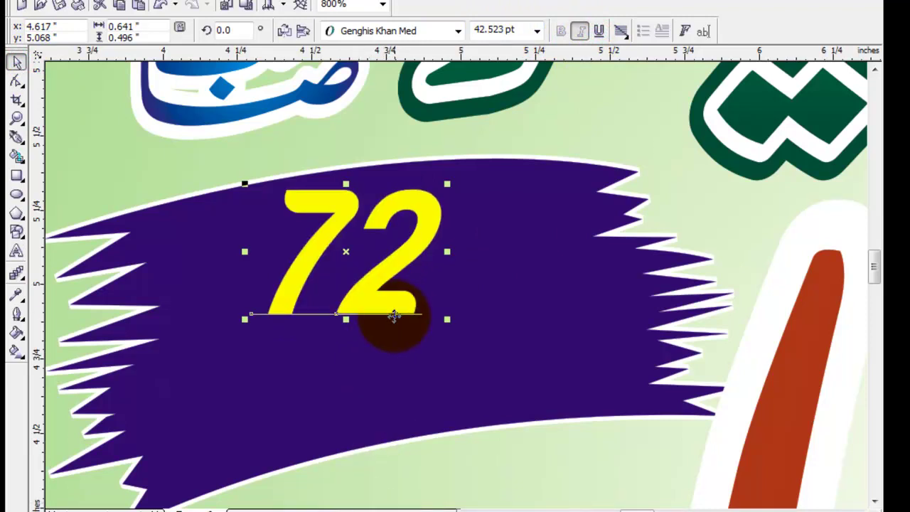
{"action": "left_click", "coordinate": [389, 313]}
{"action": "mouse_move", "coordinate": [445, 320]}
{"action": "left_mouse_down"}
{"action": "mouse_move", "coordinate": [420, 302]}
{"action": "mouse_move", "coordinate": [591, 300]}
{"action": "left_mouse_up"}
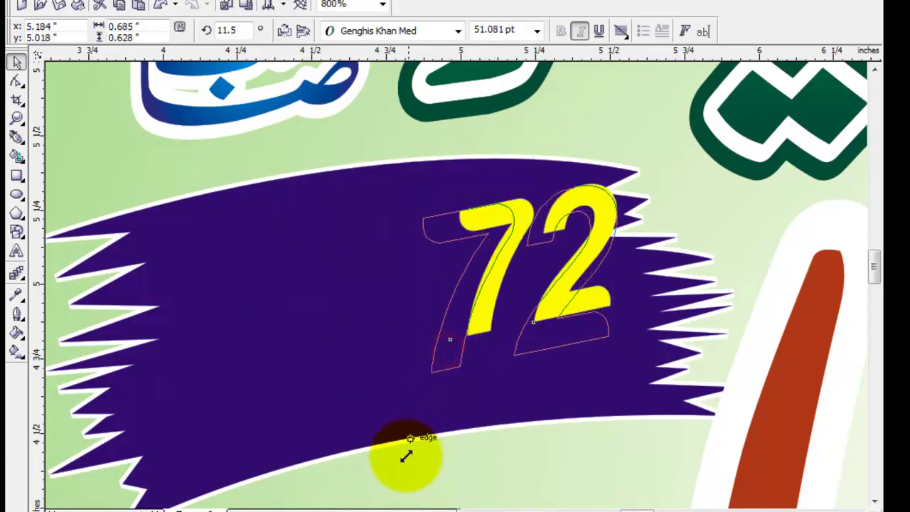
{"action": "left_click_drag", "start_coordinate": [443, 345], "coordinate": [387, 481]}
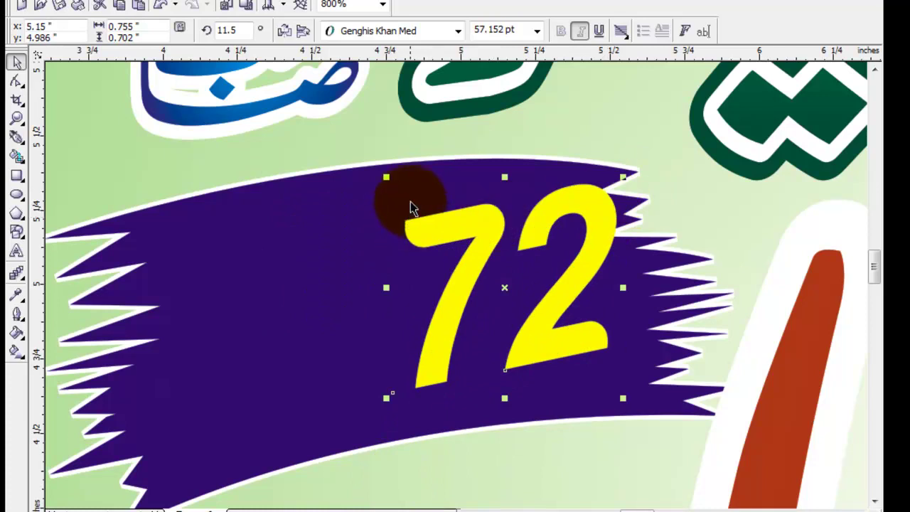
{"action": "left_click_drag", "start_coordinate": [384, 177], "coordinate": [324, 163]}
{"action": "left_click_drag", "start_coordinate": [514, 308], "coordinate": [529, 355]}
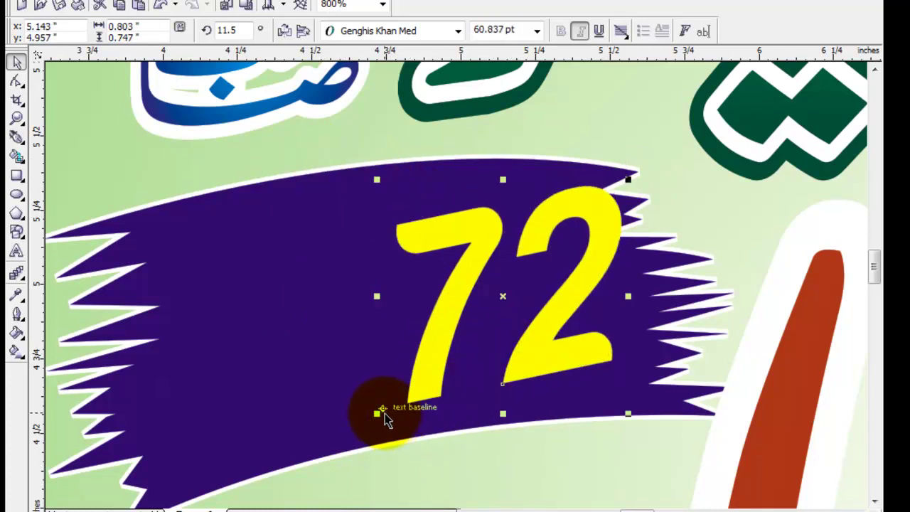
{"action": "left_click_drag", "start_coordinate": [377, 411], "coordinate": [366, 421]}
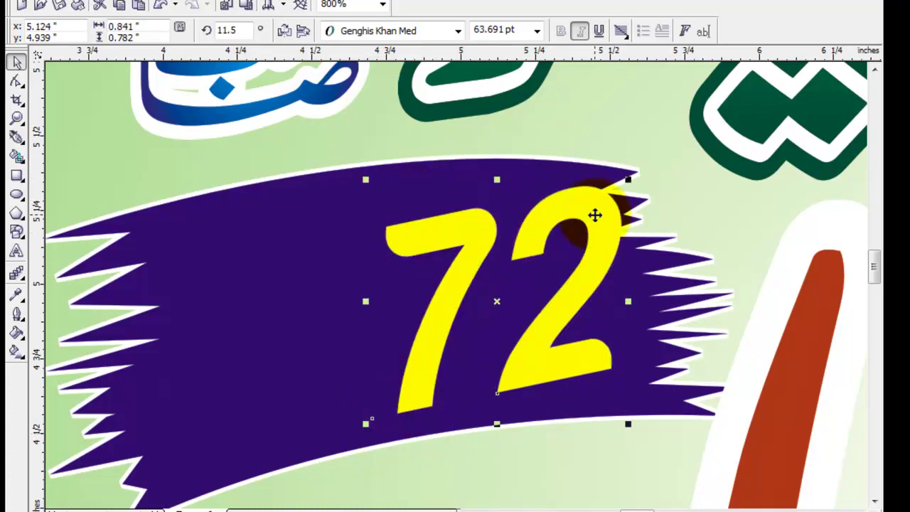
{"action": "left_click_drag", "start_coordinate": [365, 179], "coordinate": [345, 175]}
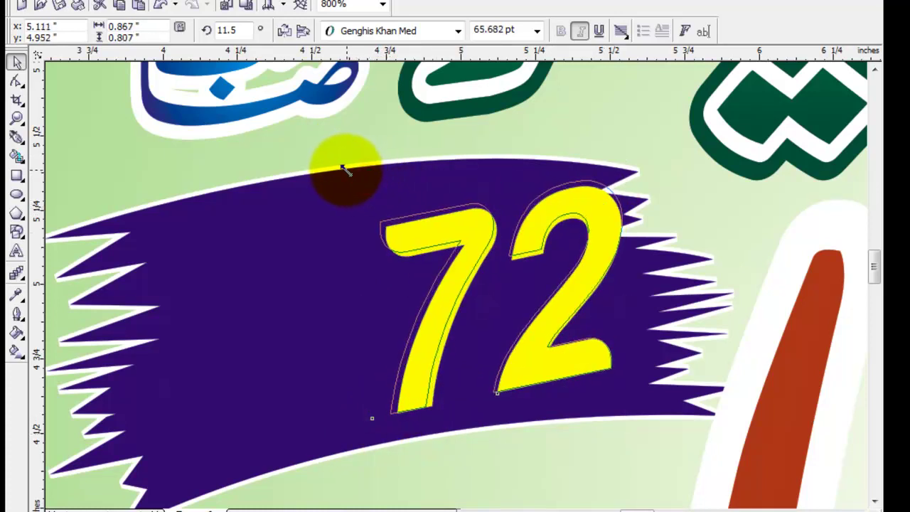
- Convert the small Urdu words in the margin to curves and move them beside the 72
{"action": "key", "text": "F4"}
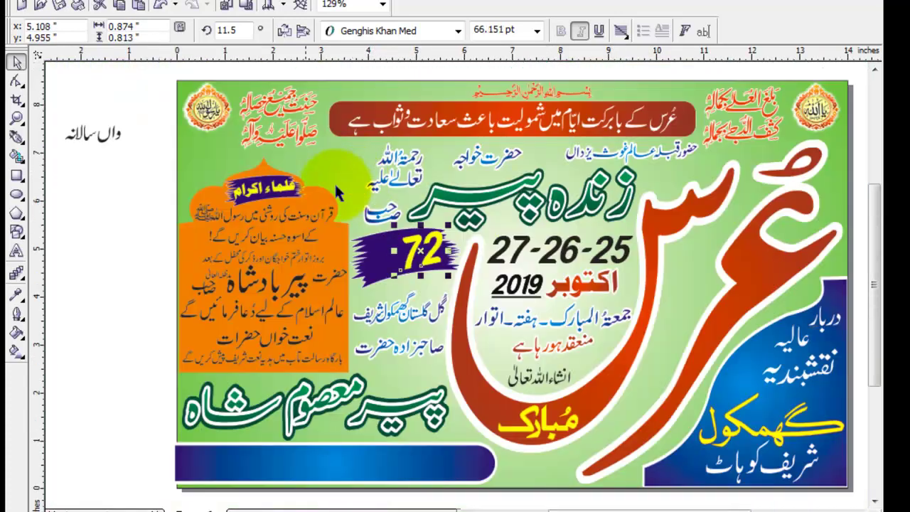
{"action": "left_click", "coordinate": [64, 225]}
{"action": "left_click_drag", "start_coordinate": [129, 108], "coordinate": [91, 149]}
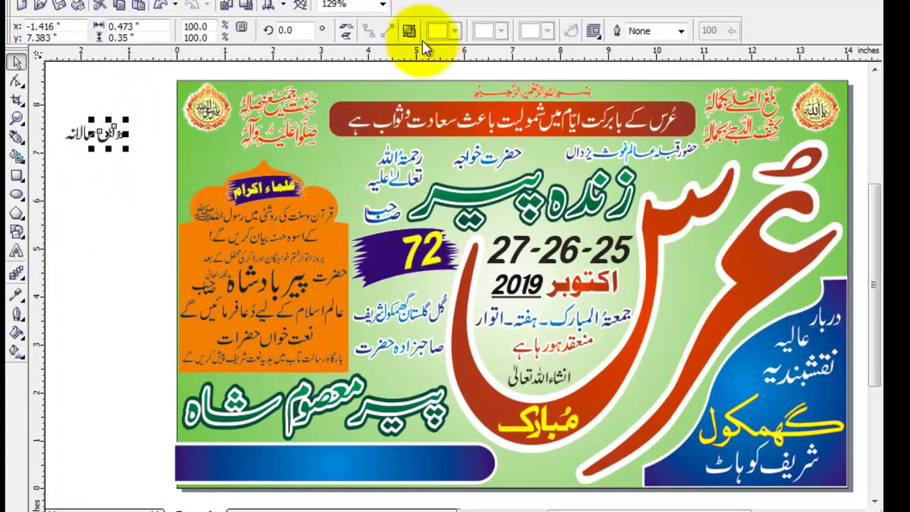
{"action": "left_click", "coordinate": [93, 212]}
{"action": "left_click_drag", "start_coordinate": [61, 112], "coordinate": [98, 159]}
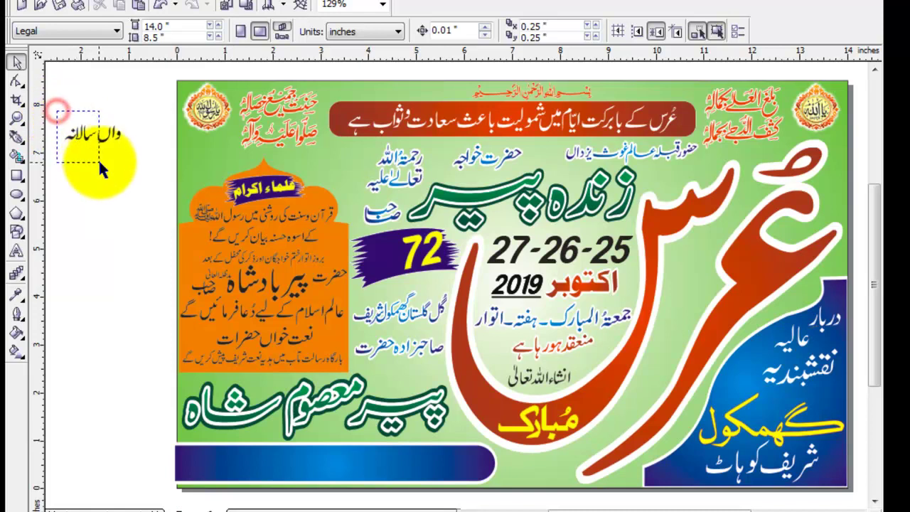
{"action": "key", "text": "ctrl+q"}
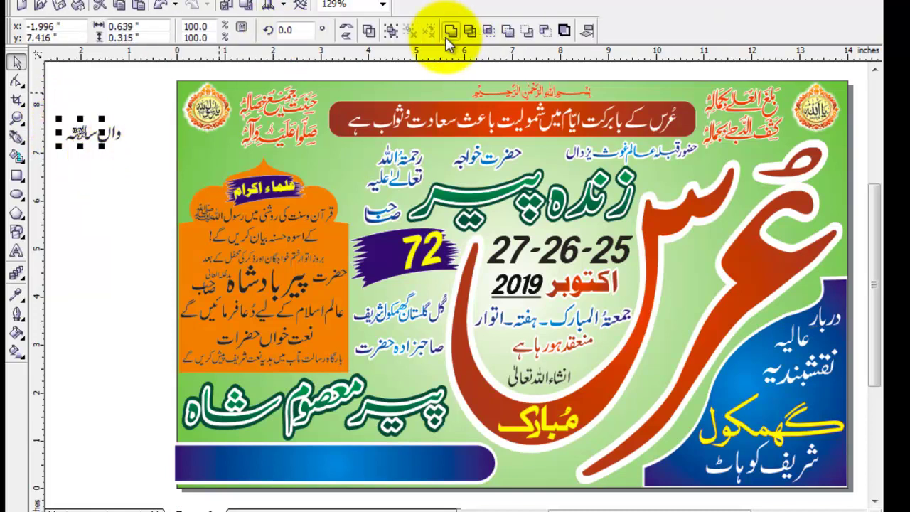
{"action": "left_click", "coordinate": [449, 32]}
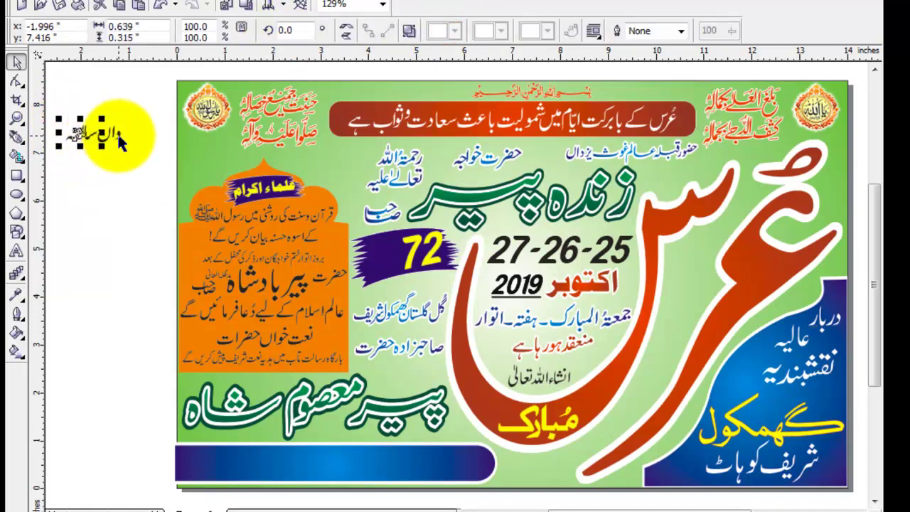
{"action": "left_click_drag", "start_coordinate": [119, 142], "coordinate": [391, 266]}
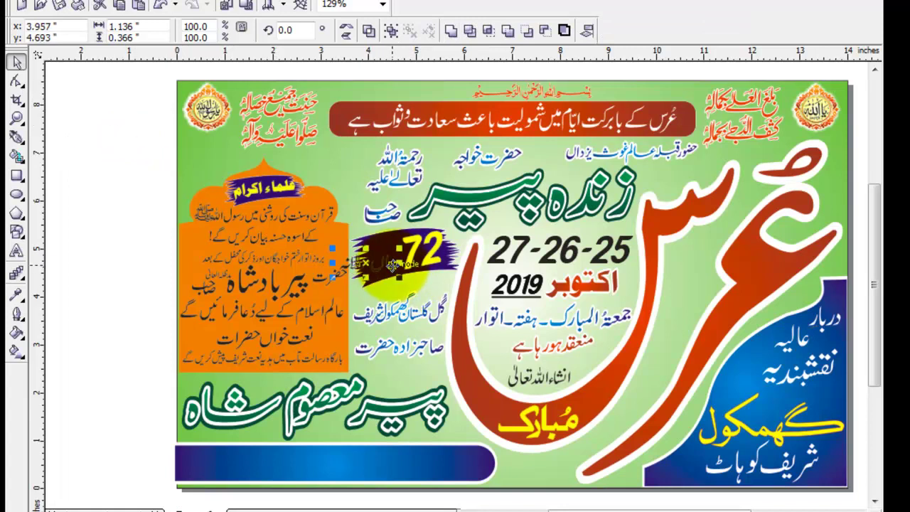
{"action": "scroll", "coordinate": [392, 266], "scroll_direction": "up", "scroll_amount": 3}
{"action": "scroll", "coordinate": [390, 264], "scroll_direction": "up", "scroll_amount": 2}
{"action": "scroll", "coordinate": [427, 278], "scroll_direction": "down", "scroll_amount": 1}
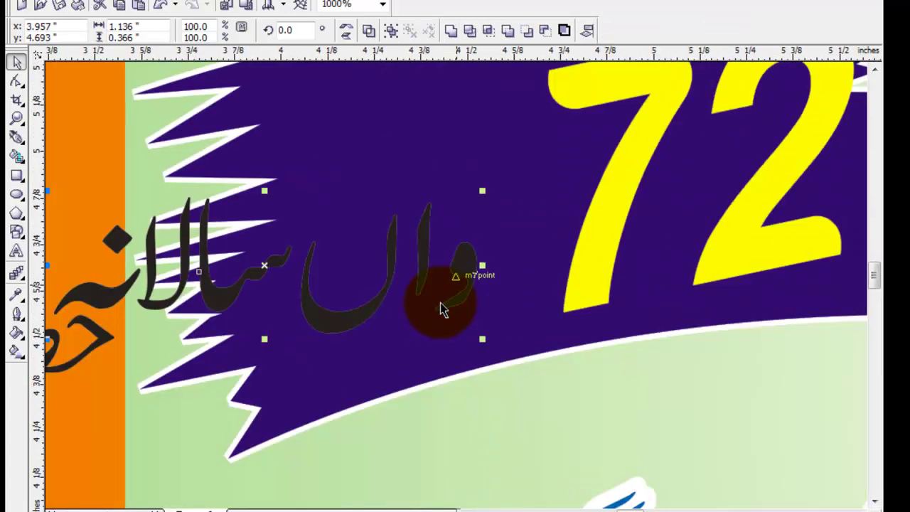
- Position the upper Urdu word and enlarge it to about 130%
{"action": "left_click", "coordinate": [565, 404]}
{"action": "left_click", "coordinate": [463, 263]}
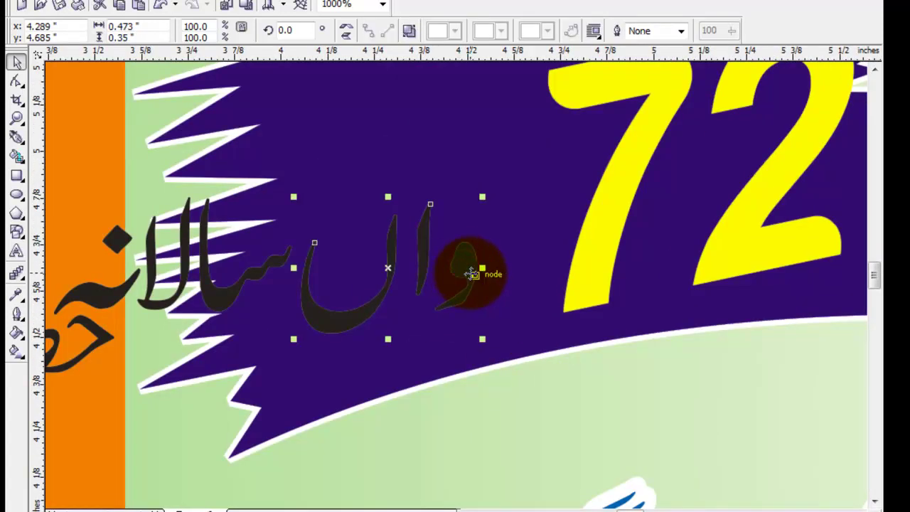
{"action": "left_click", "coordinate": [875, 74]}
{"action": "mouse_move", "coordinate": [417, 348]}
{"action": "left_mouse_down"}
{"action": "mouse_move", "coordinate": [453, 210]}
{"action": "mouse_move", "coordinate": [476, 187]}
{"action": "left_mouse_up"}
{"action": "left_click_drag", "start_coordinate": [344, 263], "coordinate": [288, 307]}
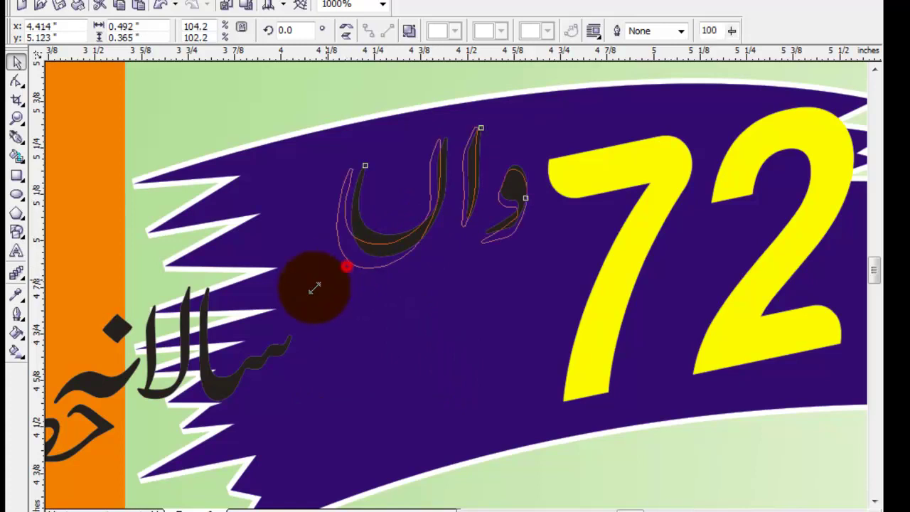
- Place the lower word beneath the upper one, tilting them about 12° and 13°
{"action": "left_click", "coordinate": [235, 379]}
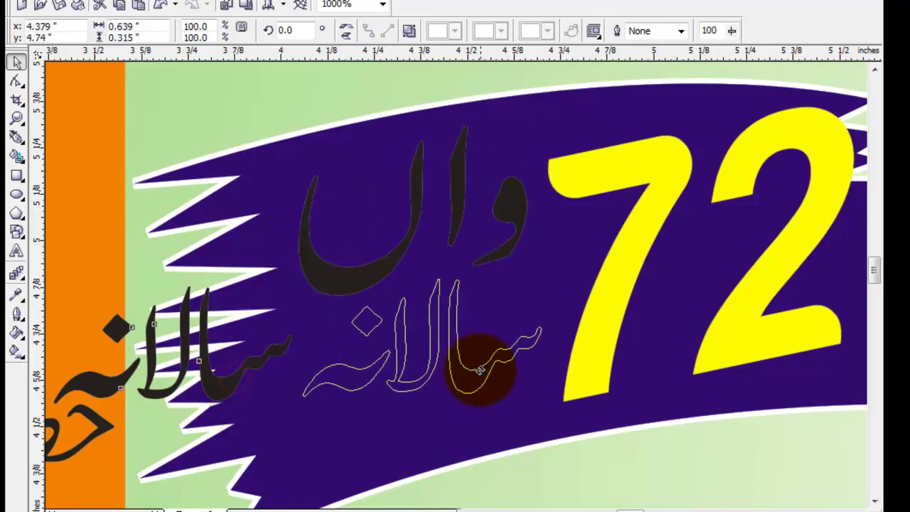
{"action": "left_click_drag", "start_coordinate": [336, 373], "coordinate": [472, 399]}
{"action": "left_click", "coordinate": [473, 400]}
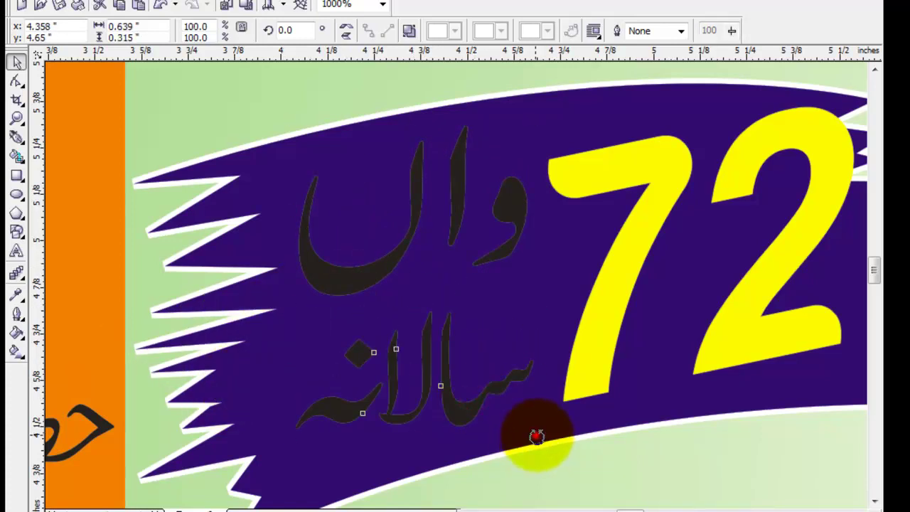
{"action": "left_click_drag", "start_coordinate": [530, 434], "coordinate": [569, 416]}
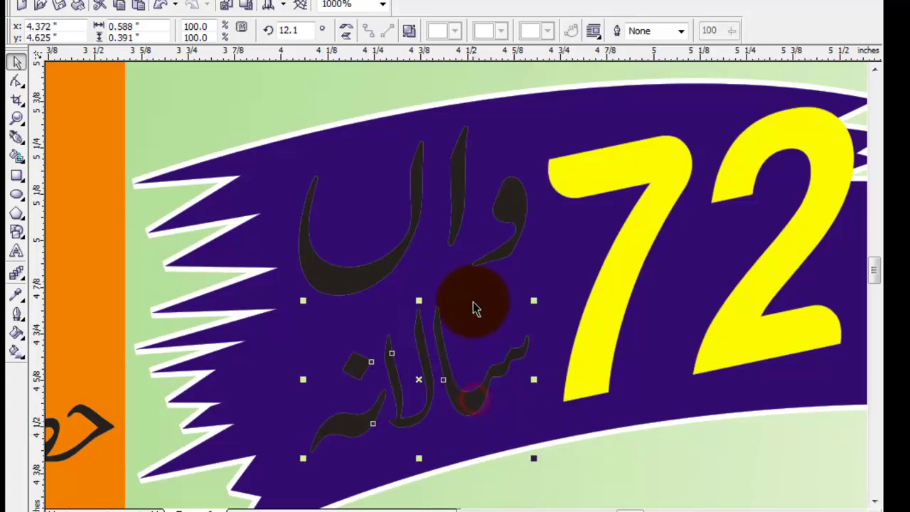
{"action": "left_click", "coordinate": [518, 213]}
{"action": "left_click", "coordinate": [524, 303]}
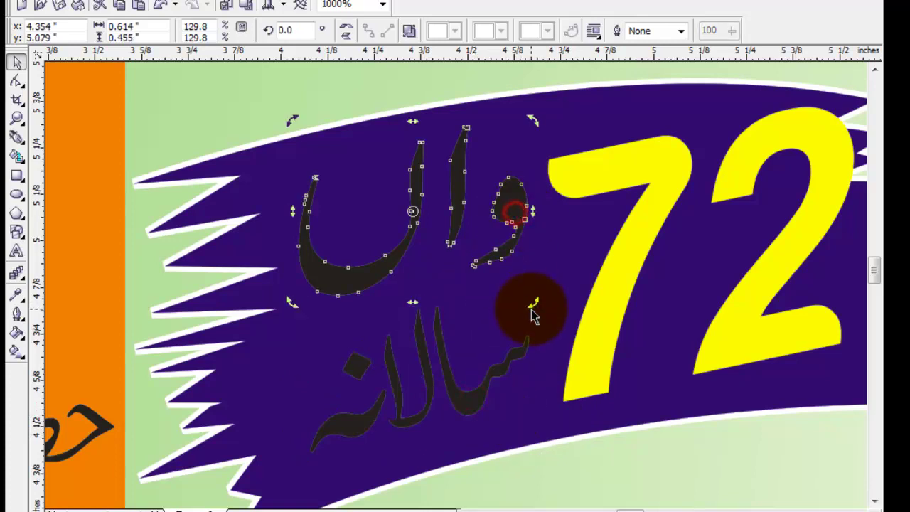
{"action": "left_click", "coordinate": [507, 206]}
{"action": "left_click", "coordinate": [507, 207]}
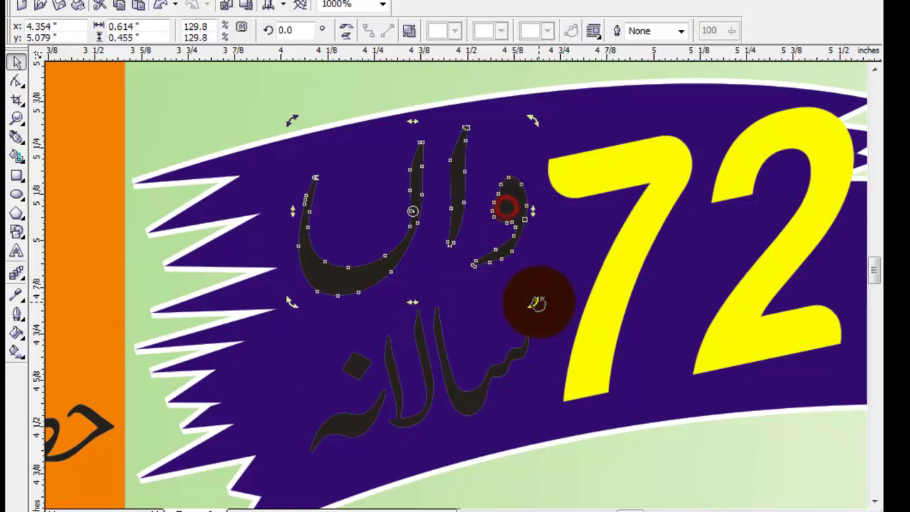
{"action": "left_click_drag", "start_coordinate": [532, 304], "coordinate": [554, 270]}
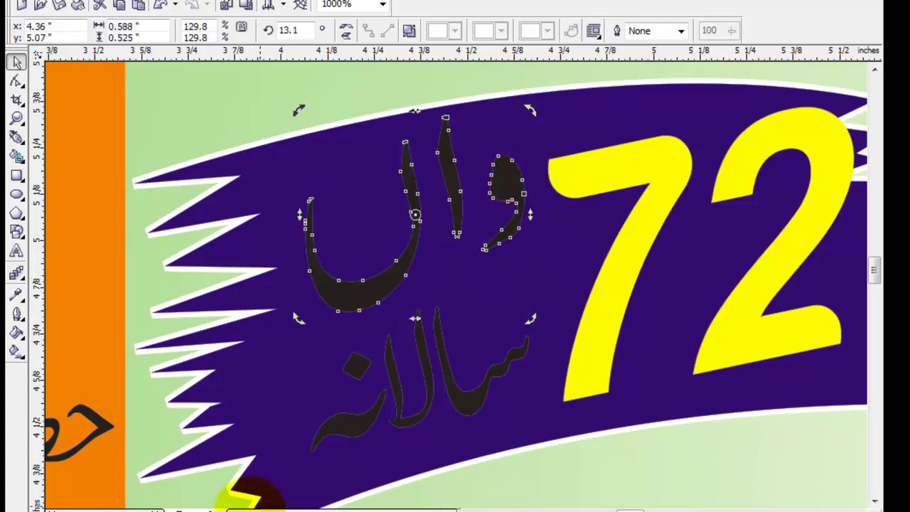
- Fill both Urdu words white and zoom out to the whole page
{"action": "left_click", "coordinate": [239, 506]}
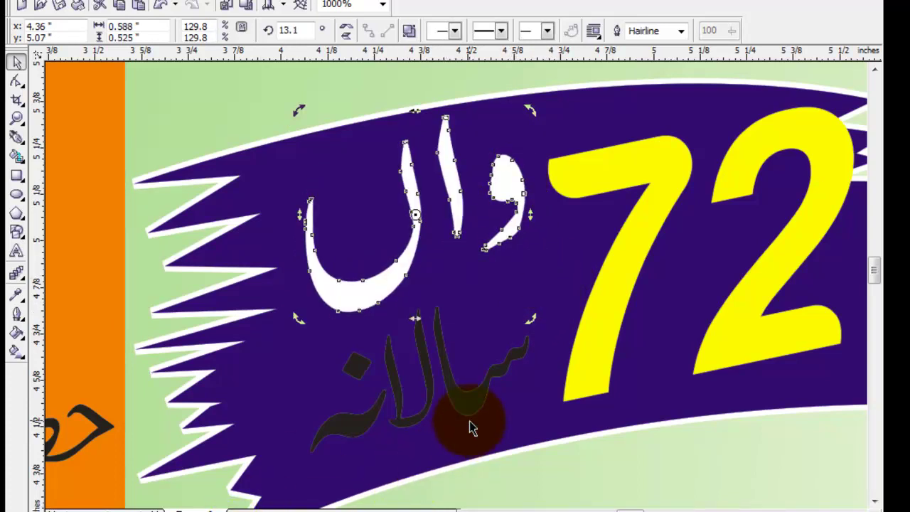
{"action": "left_click", "coordinate": [463, 399]}
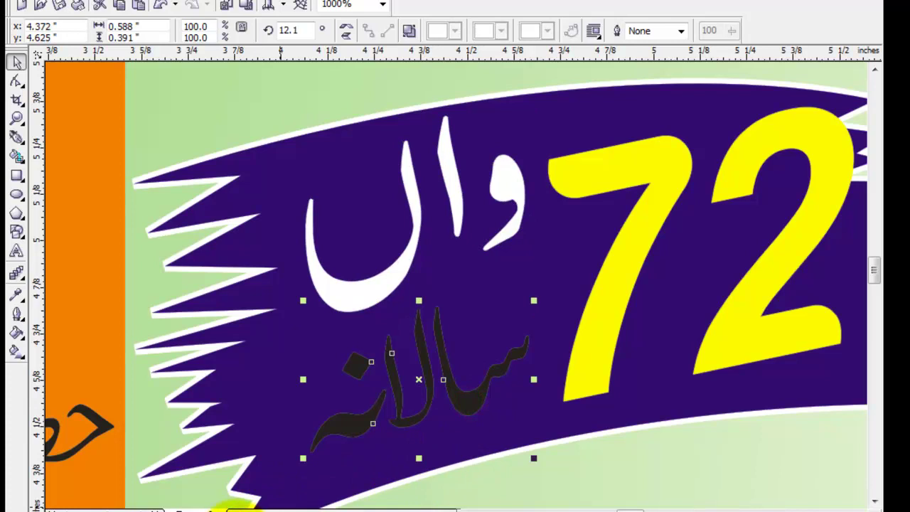
{"action": "left_click", "coordinate": [238, 507]}
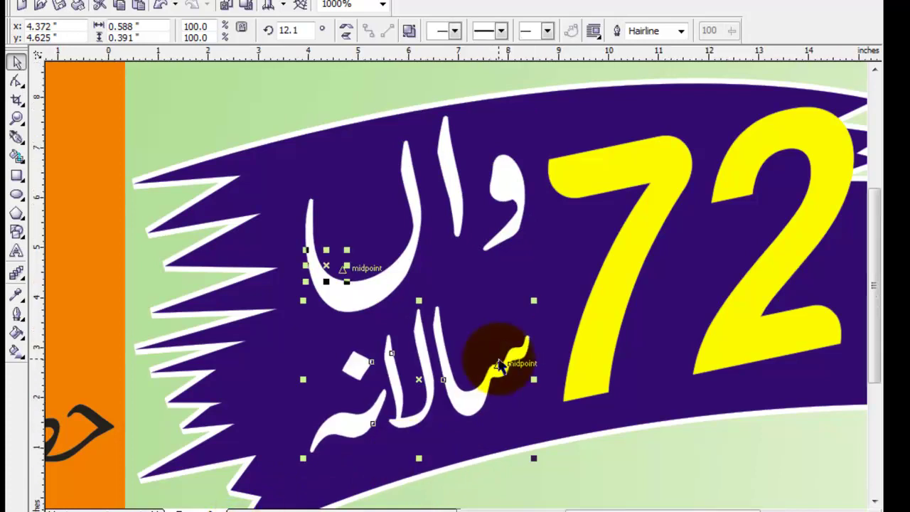
{"action": "key", "text": "F4"}
{"action": "left_click", "coordinate": [828, 269]}
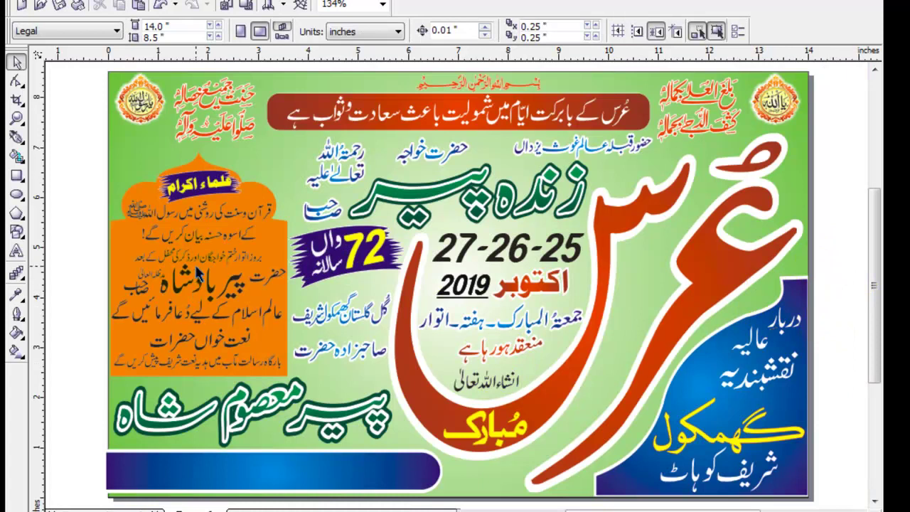
- Select the orange dome panel and bring up its Fountain Fill settings with F11
{"action": "scroll", "coordinate": [200, 276], "scroll_direction": "up", "scroll_amount": 3}
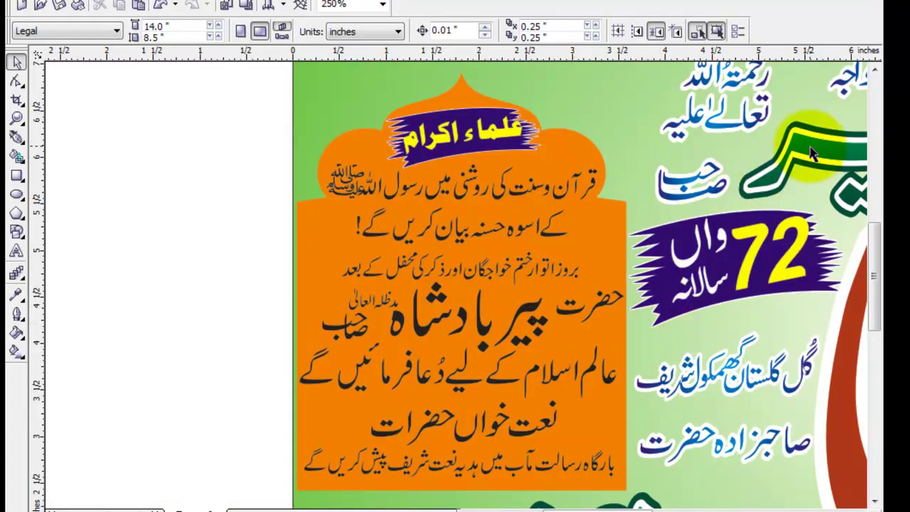
{"action": "key", "text": "F3"}
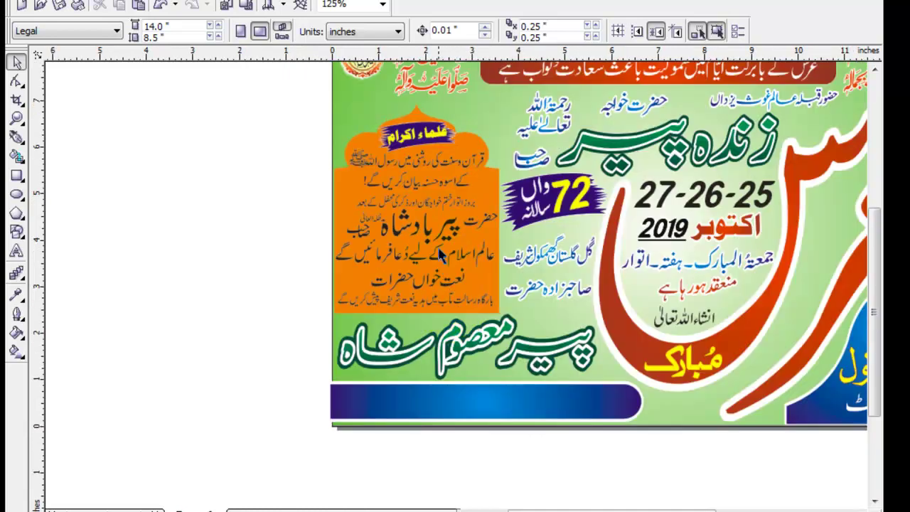
{"action": "left_click", "coordinate": [329, 158]}
{"action": "left_click", "coordinate": [337, 184]}
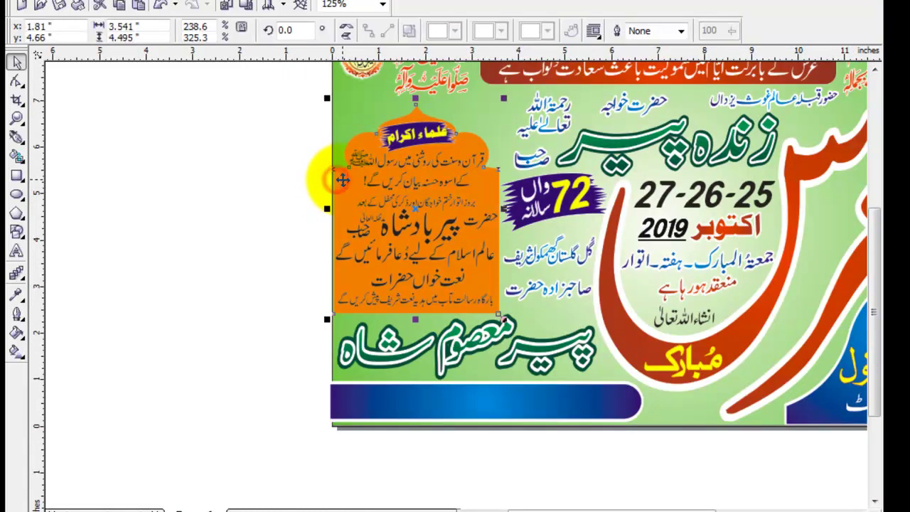
{"action": "scroll", "coordinate": [342, 179], "scroll_direction": "up", "scroll_amount": 2}
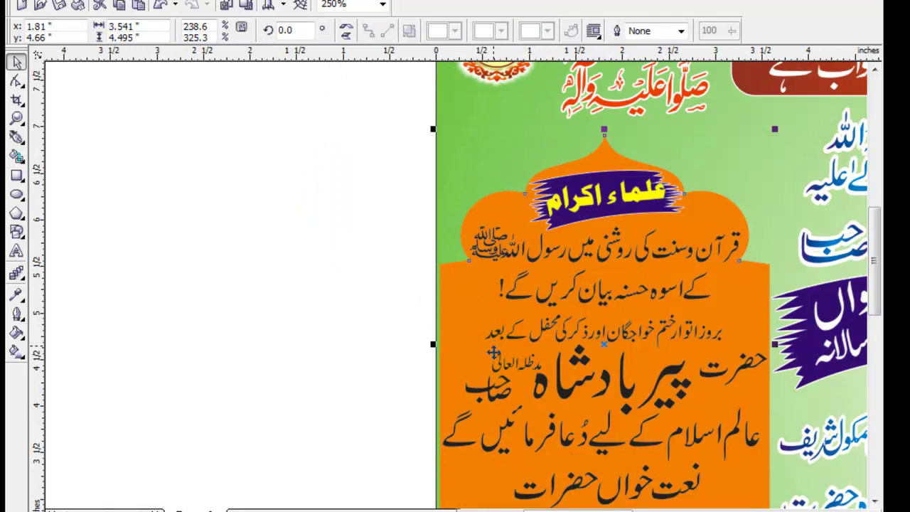
{"action": "key", "text": "F11"}
- Set a custom radial gradient from dark red to red
{"action": "left_click", "coordinate": [371, 255]}
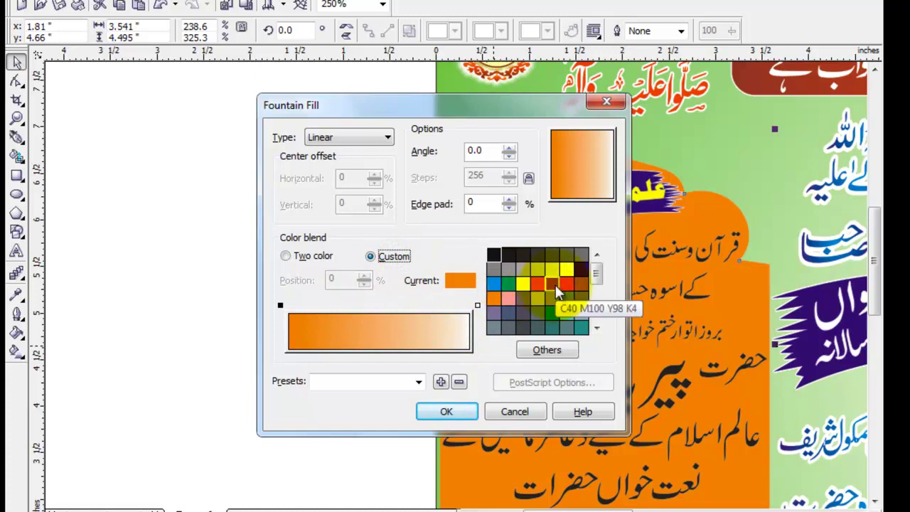
{"action": "left_click", "coordinate": [556, 284]}
{"action": "left_click", "coordinate": [475, 305]}
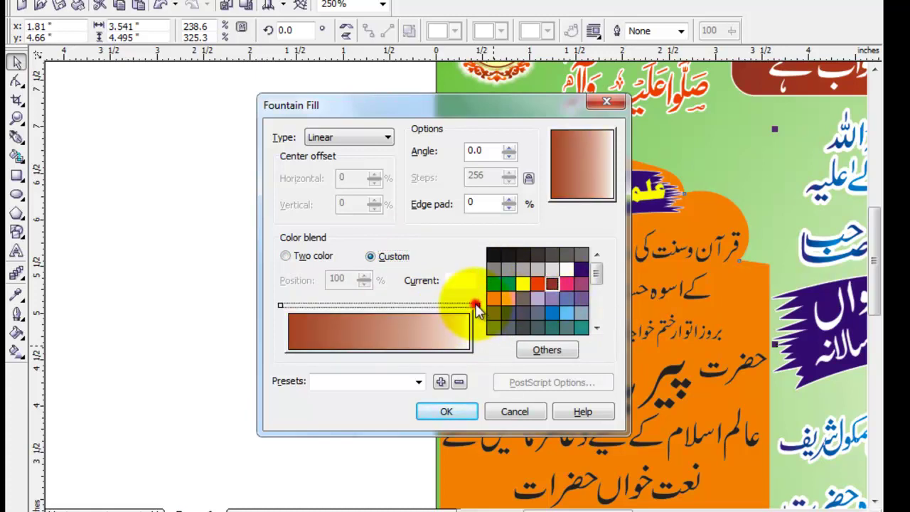
{"action": "left_click", "coordinate": [540, 283]}
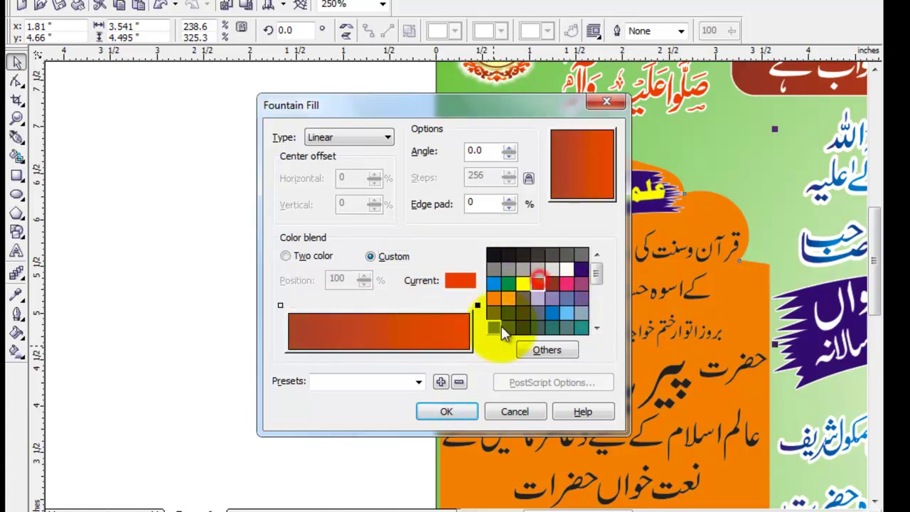
{"action": "left_click", "coordinate": [375, 137]}
{"action": "left_click", "coordinate": [342, 161]}
- Apply the gradient and give the panel an 8 pt rounded outline behind the fill, scaling with image
{"action": "left_click", "coordinate": [466, 411]}
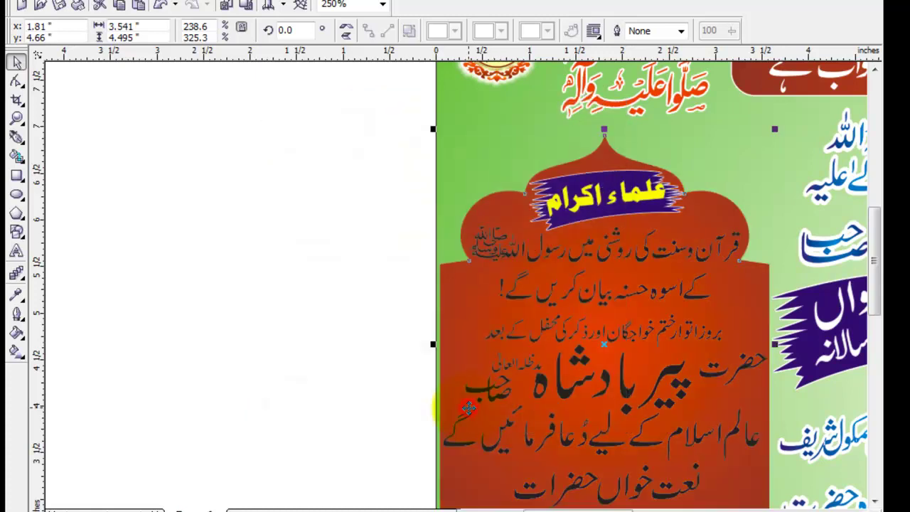
{"action": "key", "text": "F12"}
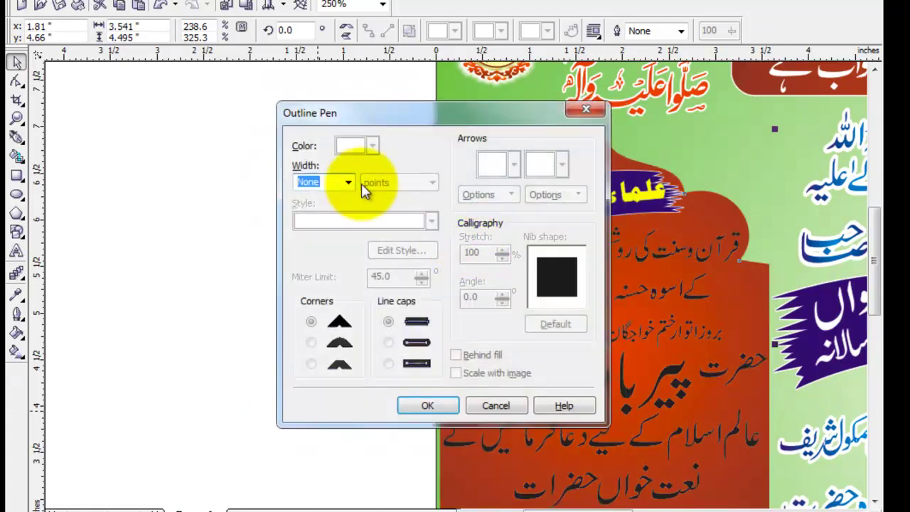
{"action": "left_click", "coordinate": [348, 183]}
{"action": "left_click", "coordinate": [315, 265]}
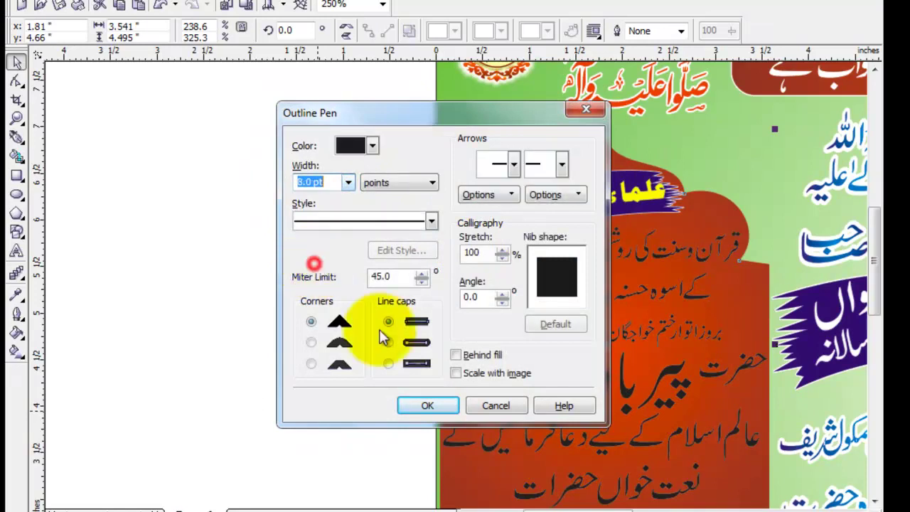
{"action": "left_click", "coordinate": [475, 354]}
{"action": "left_click", "coordinate": [455, 373]}
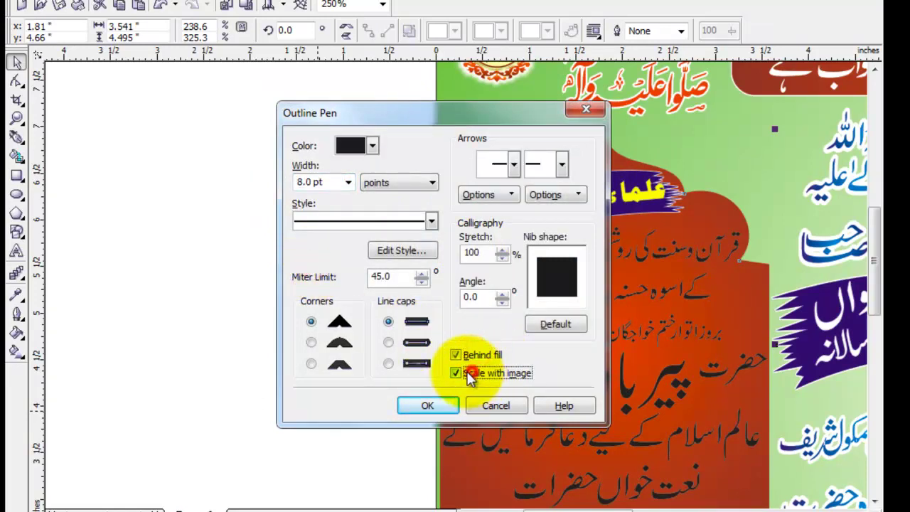
{"action": "left_click", "coordinate": [389, 342]}
{"action": "left_click", "coordinate": [311, 342]}
{"action": "left_click", "coordinate": [428, 405]}
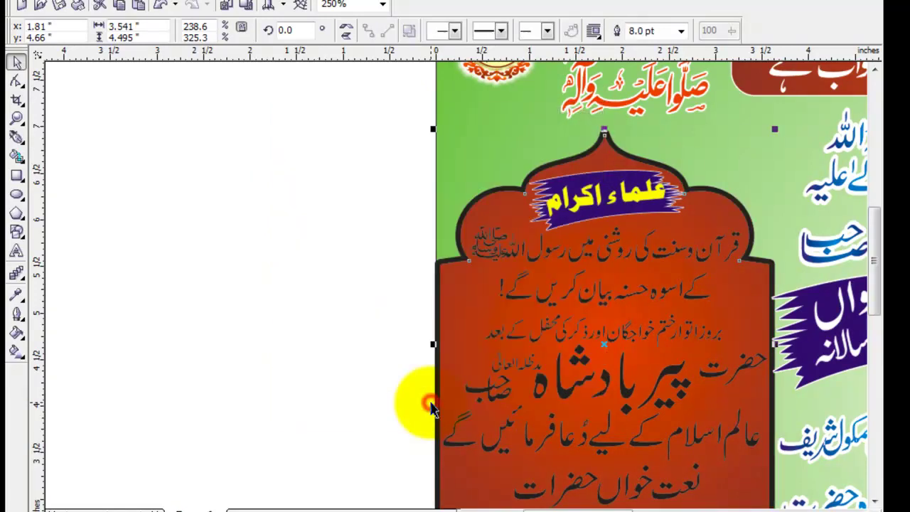
- Make the panel's outline white and fit the whole page in view
{"action": "right_click", "coordinate": [232, 508]}
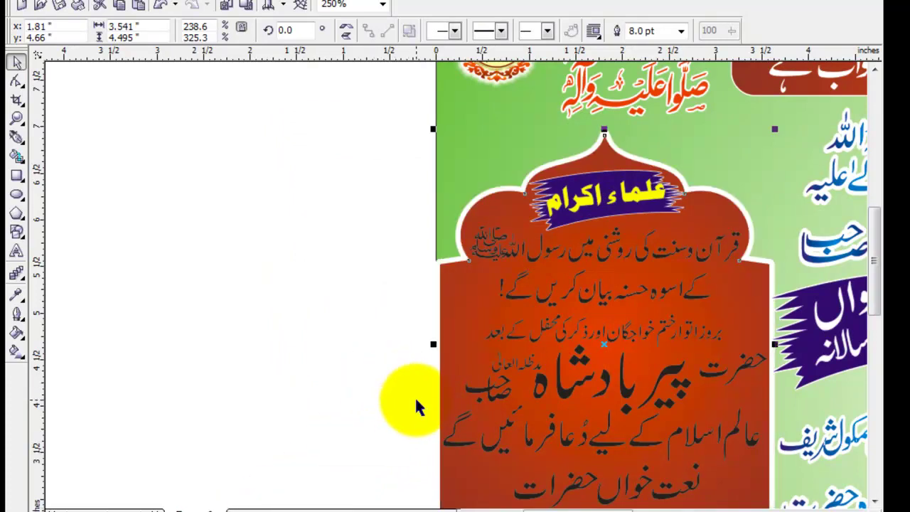
{"action": "key", "text": "F3"}
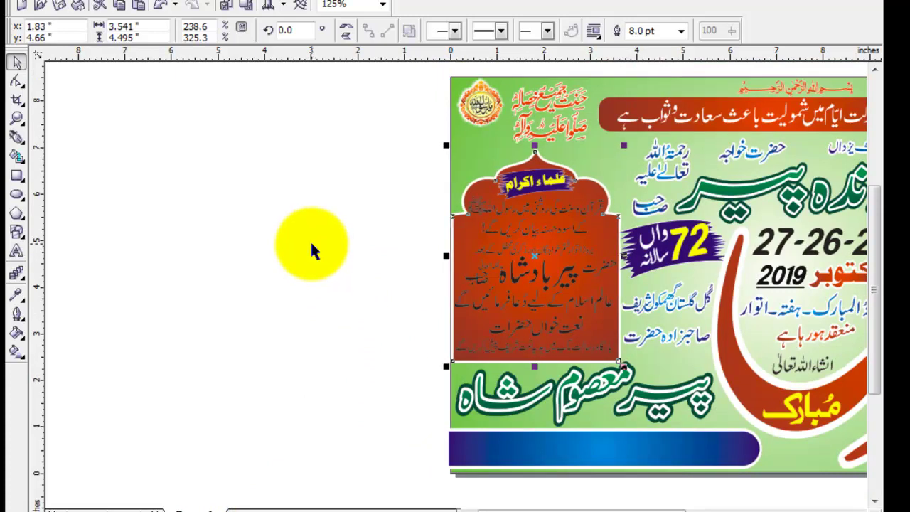
{"action": "left_click", "coordinate": [331, 221]}
{"action": "left_click_drag", "start_coordinate": [386, 152], "coordinate": [636, 377]}
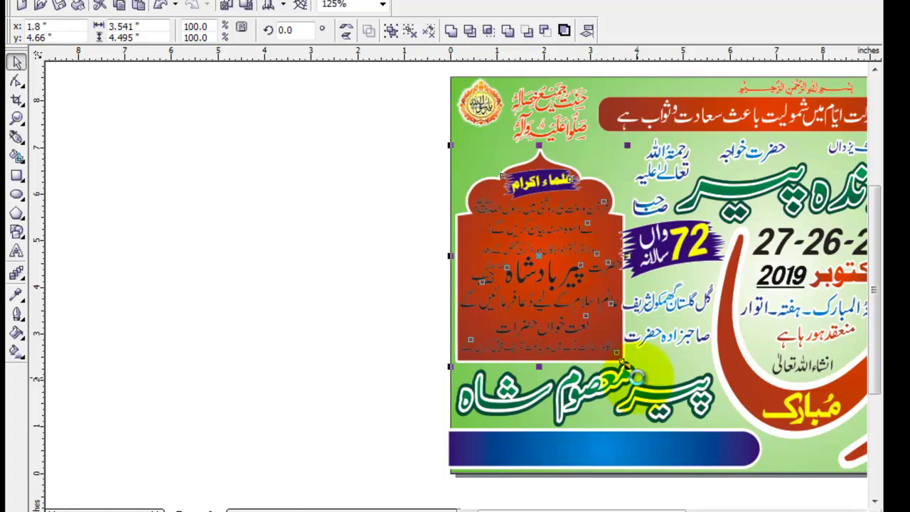
{"action": "left_click", "coordinate": [357, 306]}
{"action": "key", "text": "shift+F4"}
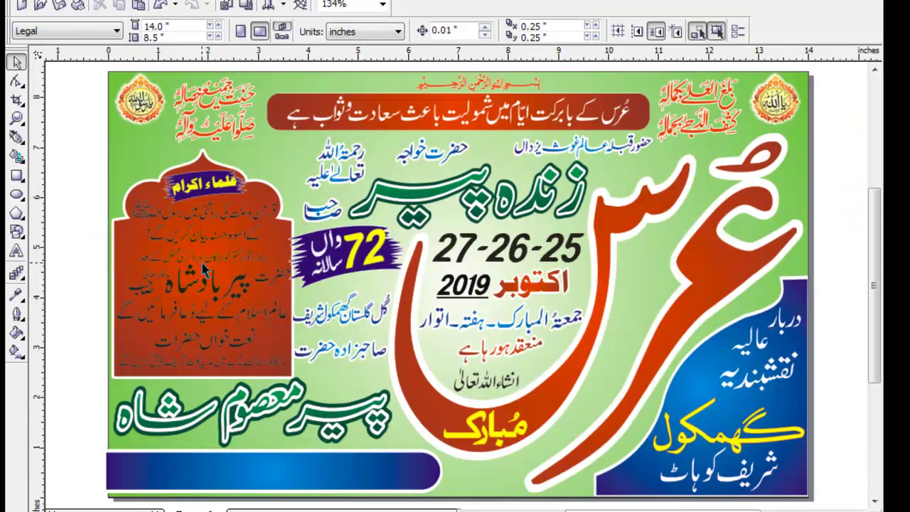
{"action": "scroll", "coordinate": [203, 268], "scroll_direction": "up", "scroll_amount": 2}
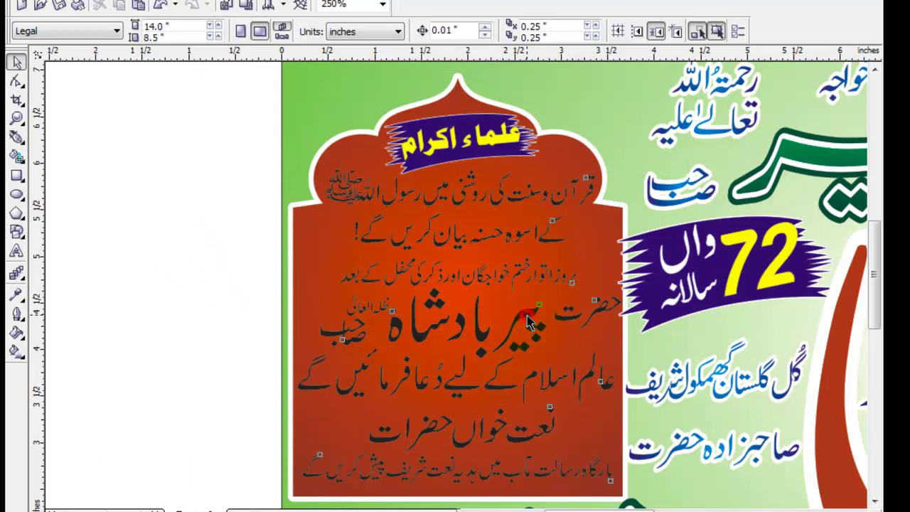
- Turn the first two Urdu panel lines white and the third line yellow
{"action": "left_click", "coordinate": [204, 287]}
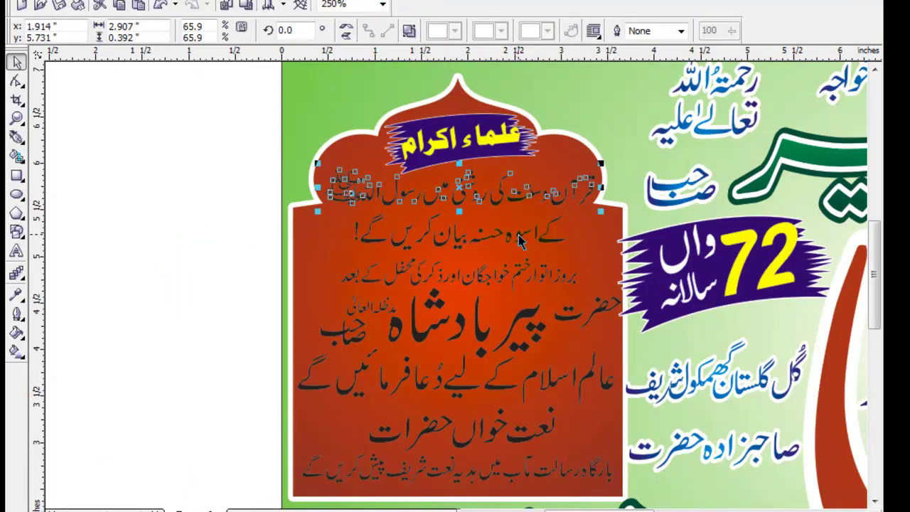
{"action": "left_click", "coordinate": [520, 238], "text": "shift"}
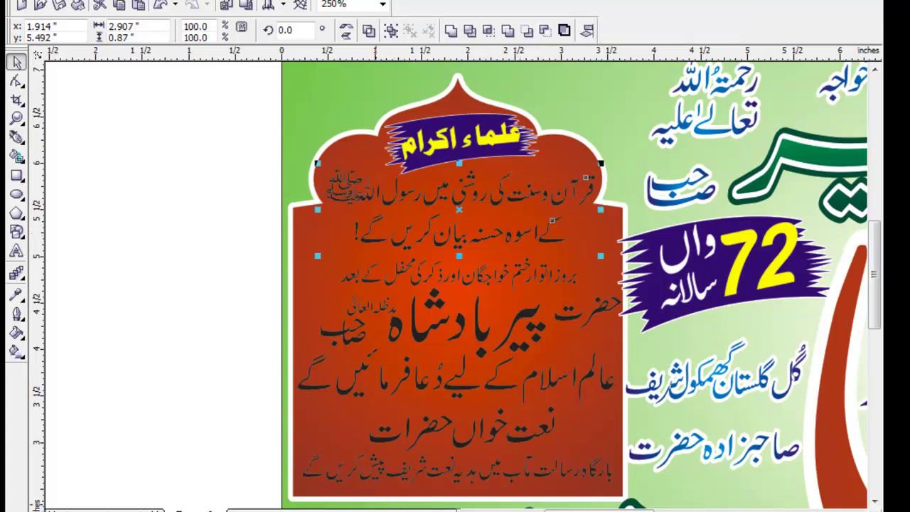
{"action": "left_click", "coordinate": [238, 508]}
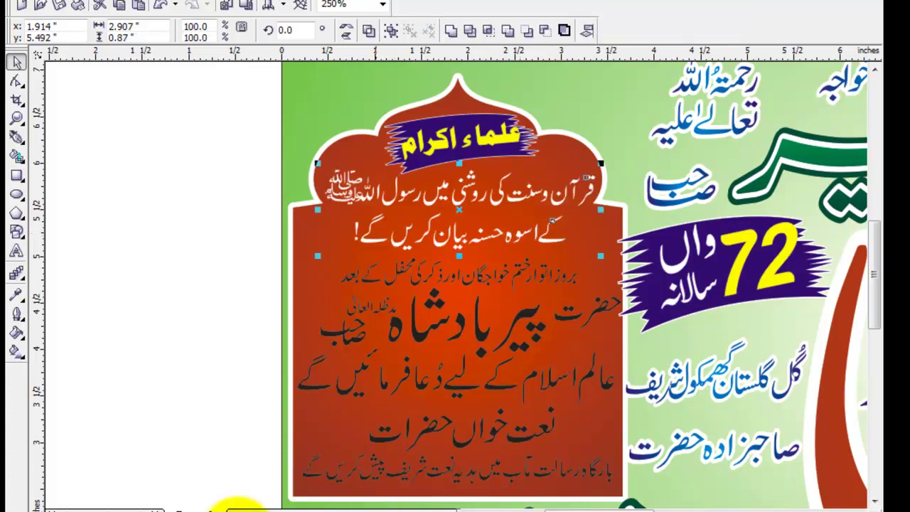
{"action": "left_click", "coordinate": [192, 390]}
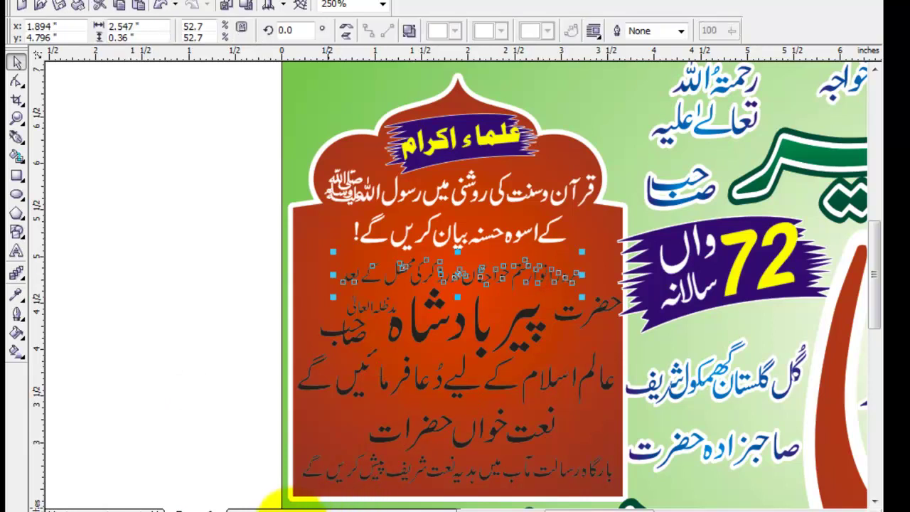
{"action": "left_click", "coordinate": [288, 507]}
{"action": "left_click", "coordinate": [204, 410]}
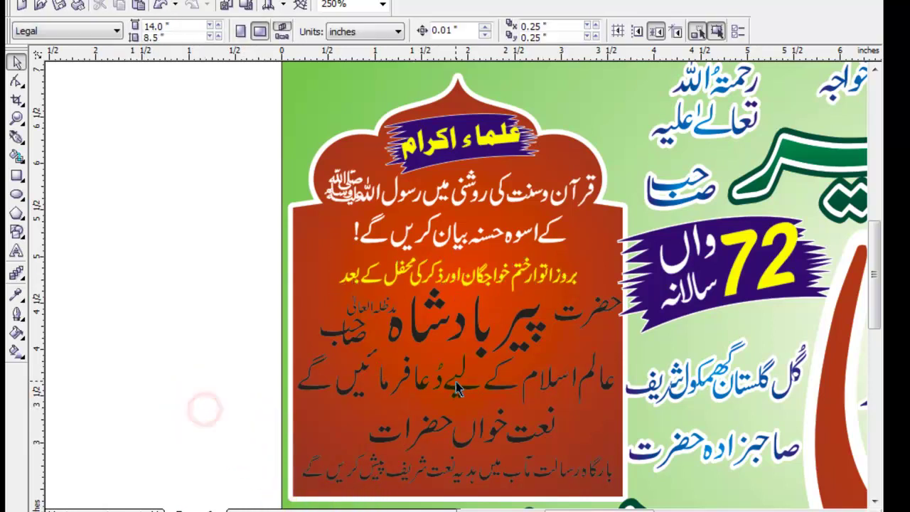
- Make the نعت خواں حضرات line yellow and the bottom panel line white
{"action": "left_click", "coordinate": [460, 404]}
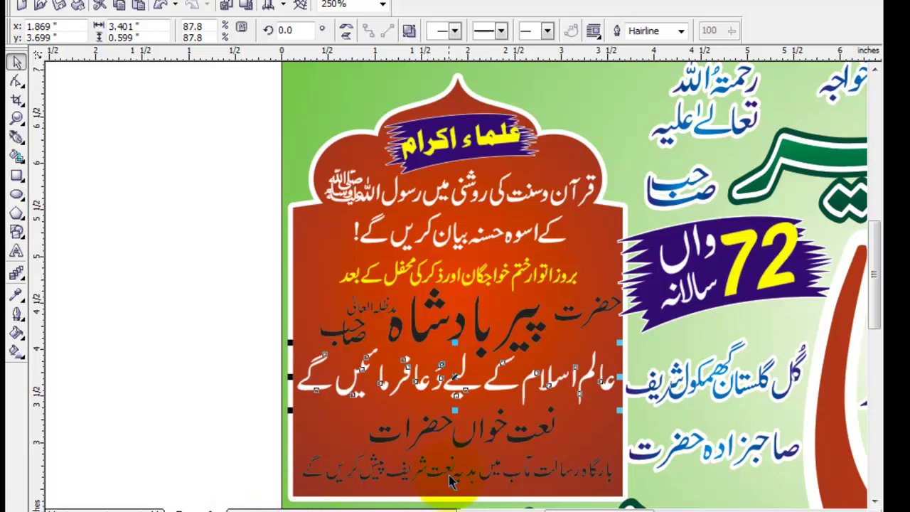
{"action": "left_click", "coordinate": [528, 443]}
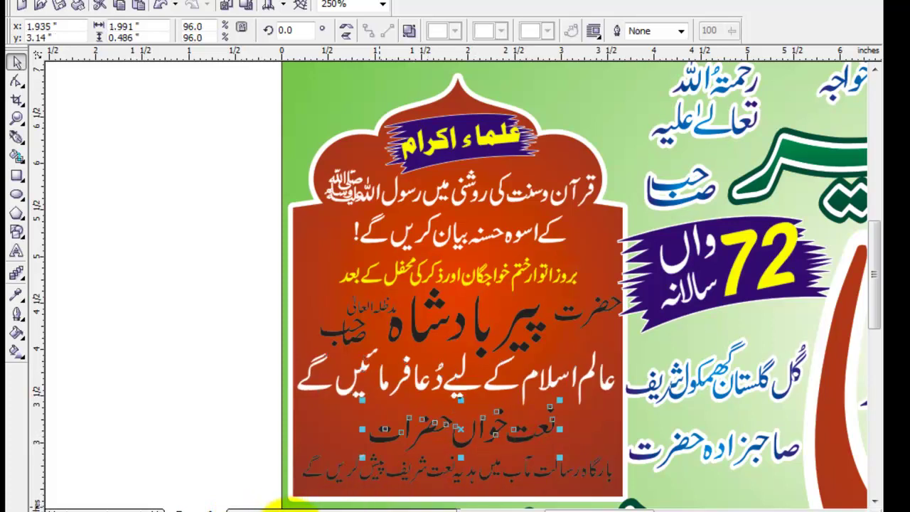
{"action": "left_click", "coordinate": [288, 507]}
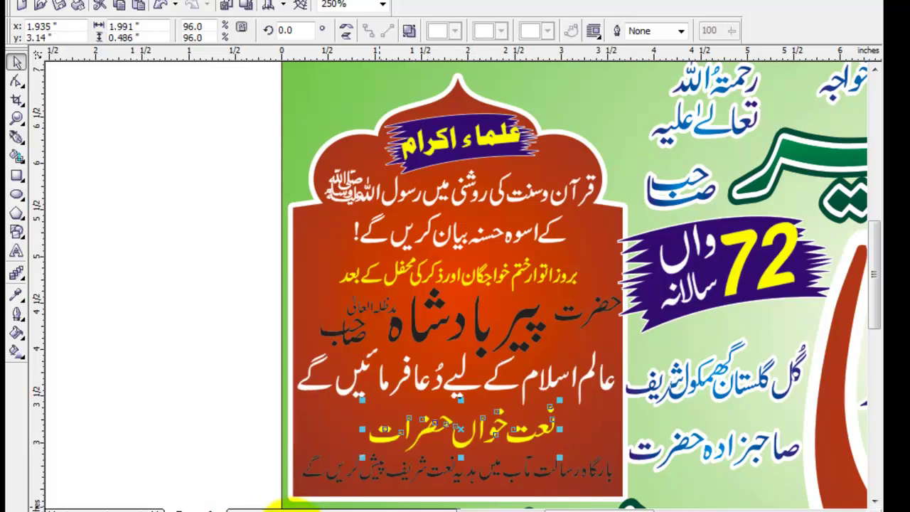
{"action": "left_click", "coordinate": [515, 476]}
{"action": "left_click", "coordinate": [241, 508]}
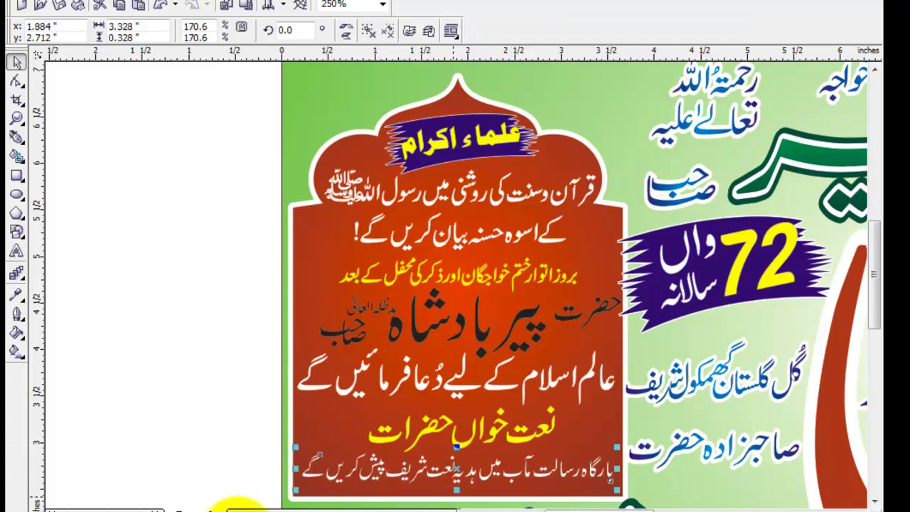
{"action": "left_click", "coordinate": [183, 423]}
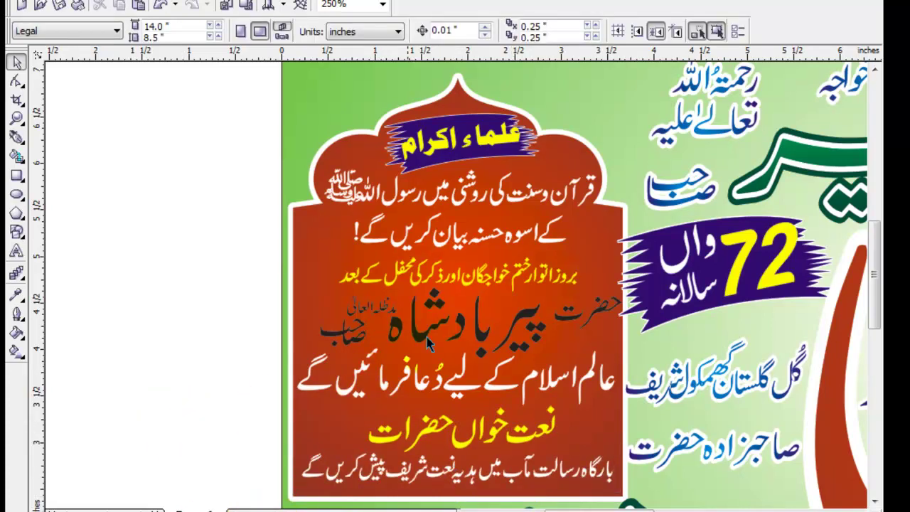
- Turn the small texts مدظله العالی, حضرت and صاحب white
{"action": "scroll", "coordinate": [445, 343], "scroll_direction": "up", "scroll_amount": 3}
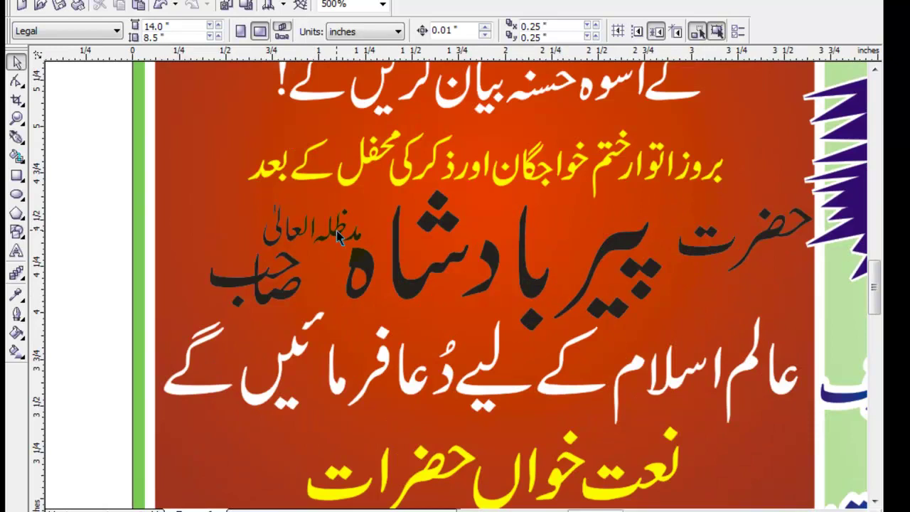
{"action": "left_click", "coordinate": [336, 230]}
{"action": "left_click", "coordinate": [773, 241], "text": "shift"}
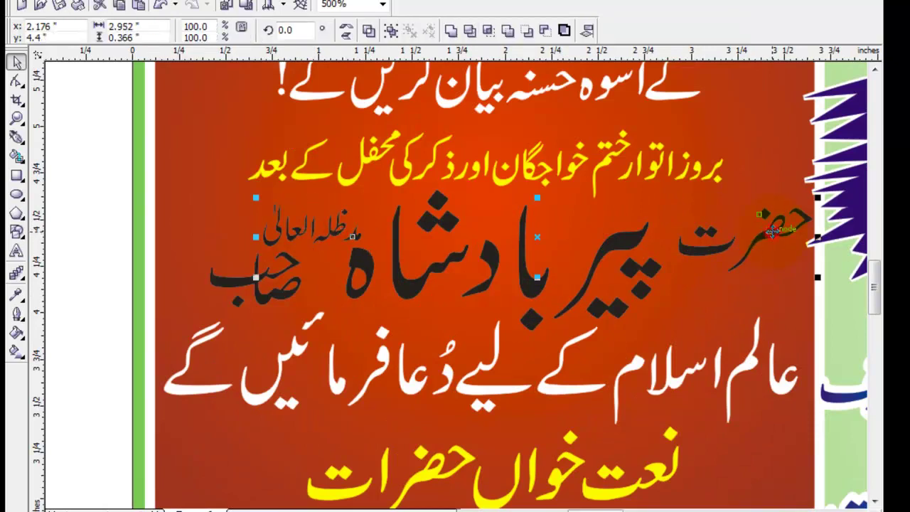
{"action": "left_click", "coordinate": [267, 299], "text": "shift"}
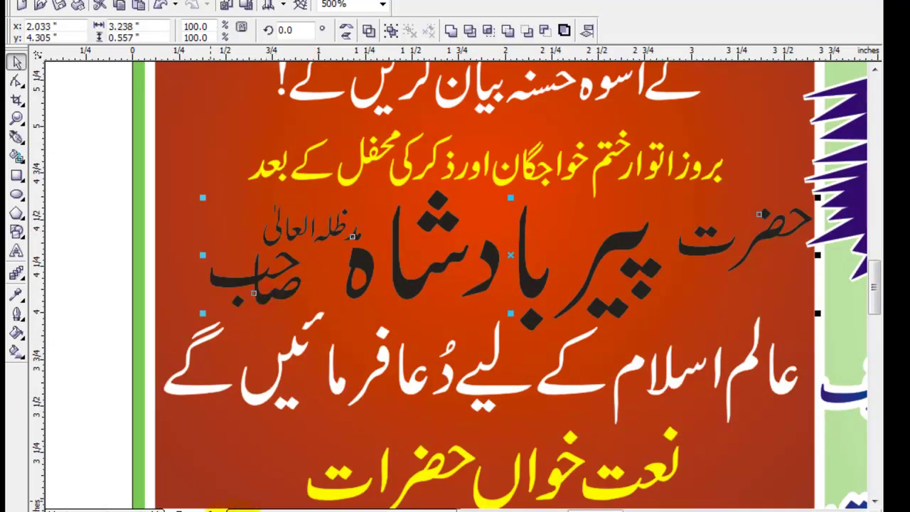
{"action": "left_click", "coordinate": [246, 509]}
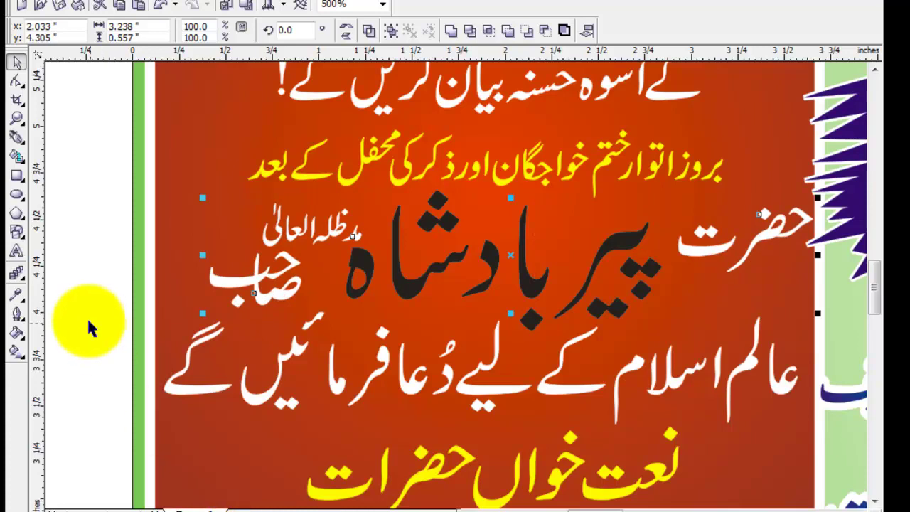
{"action": "left_click", "coordinate": [92, 296]}
{"action": "left_click", "coordinate": [532, 287]}
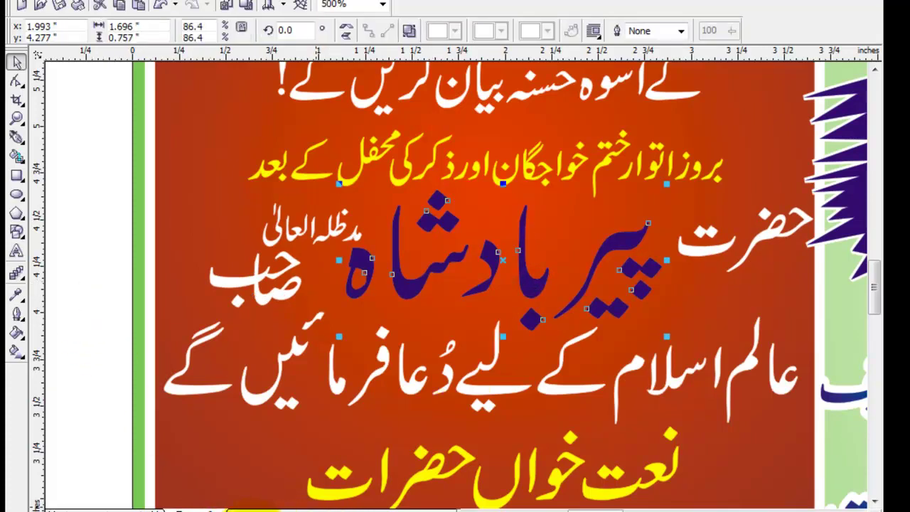
{"action": "key", "text": "F11"}
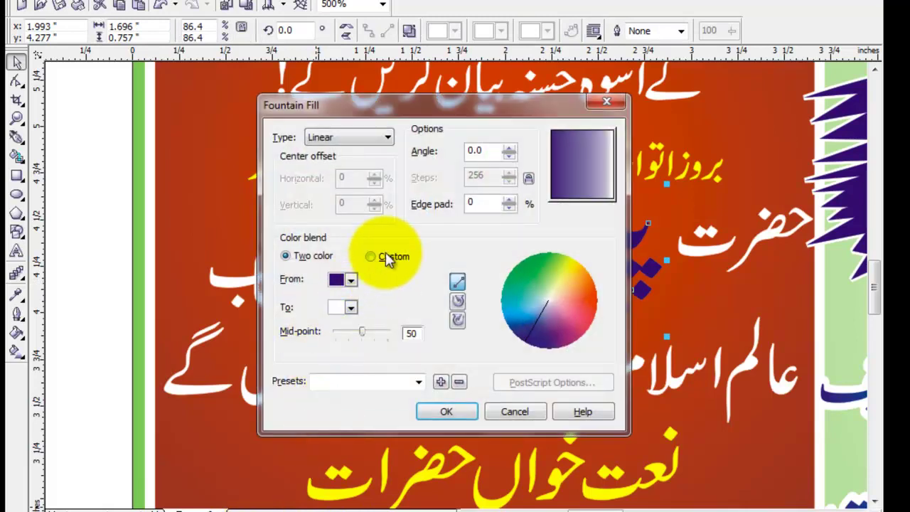
{"action": "left_click", "coordinate": [391, 260]}
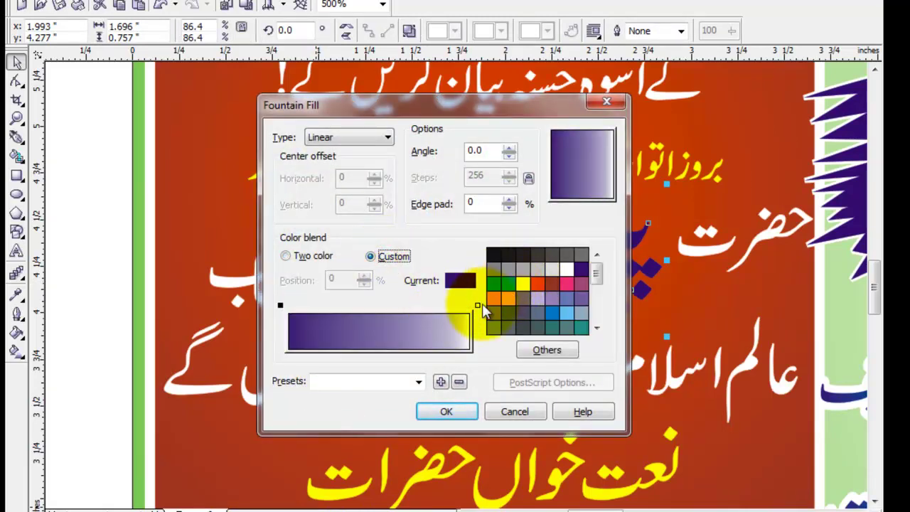
{"action": "left_click", "coordinate": [478, 306]}
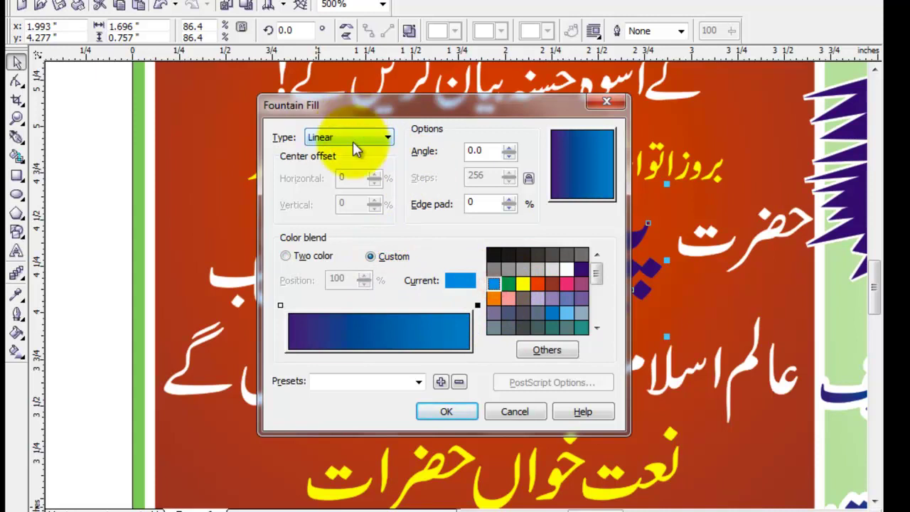
{"action": "left_click", "coordinate": [353, 139]}
{"action": "left_click", "coordinate": [347, 140]}
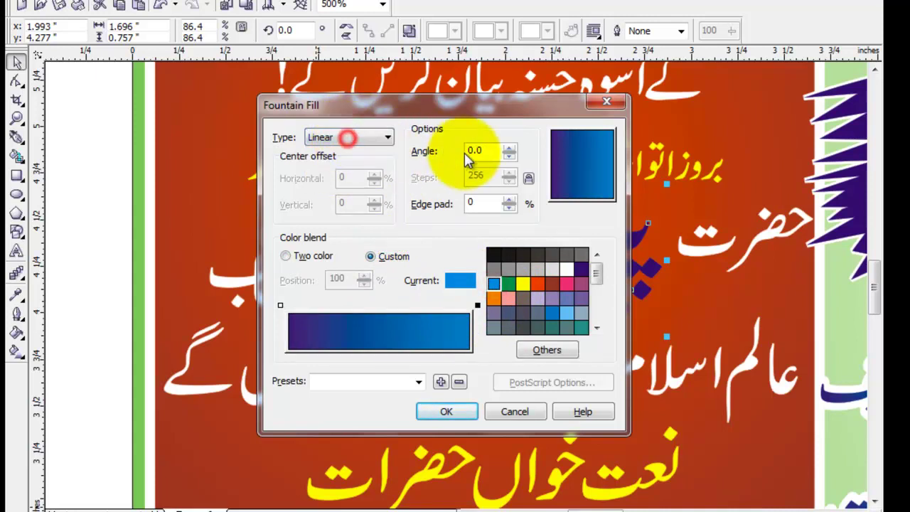
{"action": "double_click", "coordinate": [472, 151]}
{"action": "type", "text": "90"}
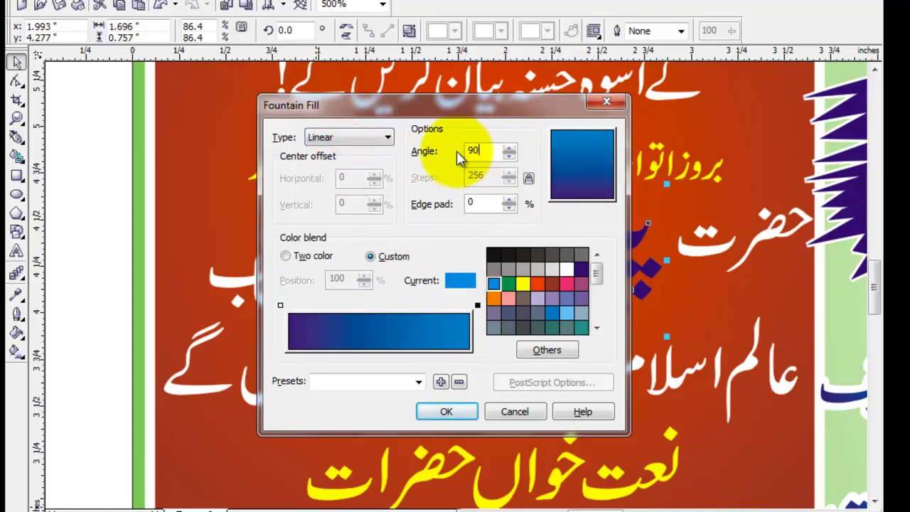
{"action": "key", "text": "Return"}
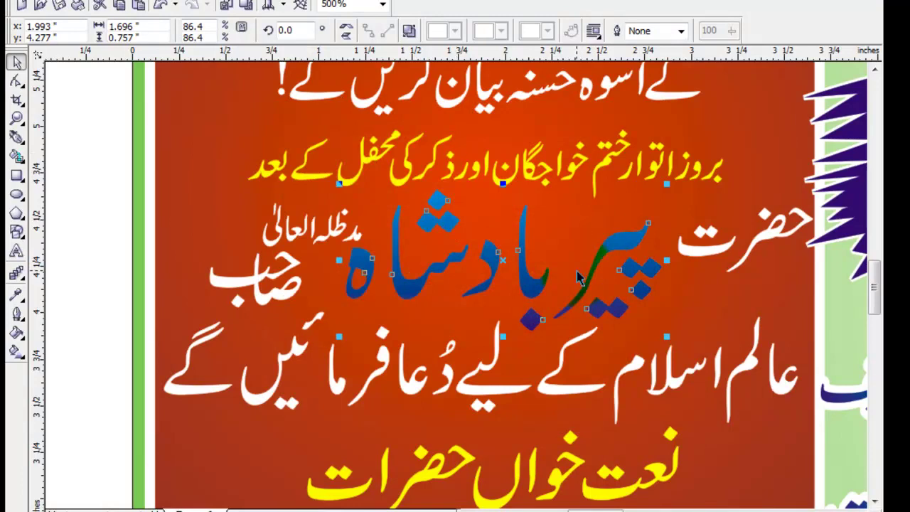
- Give the name a white 2.0 pt outline behind the fill, scaled, with rounded corners and caps
{"action": "key", "text": "F12"}
{"action": "left_click", "coordinate": [347, 182]}
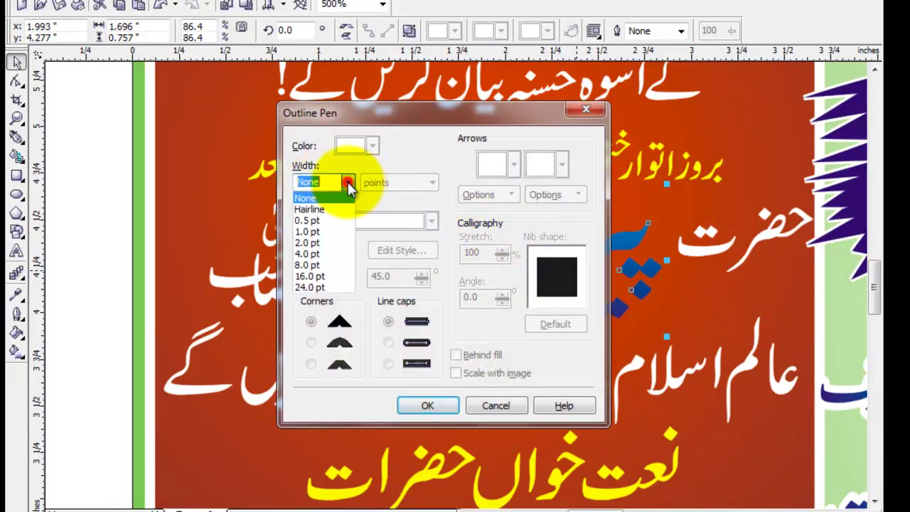
{"action": "left_click", "coordinate": [325, 249]}
{"action": "left_click", "coordinate": [469, 355]}
{"action": "left_click", "coordinate": [471, 373]}
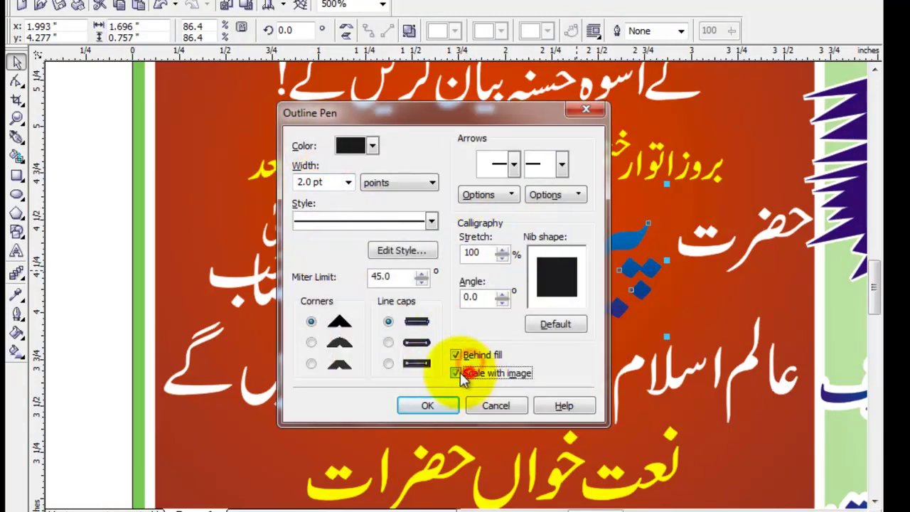
{"action": "left_click", "coordinate": [388, 342]}
{"action": "left_click", "coordinate": [311, 342]}
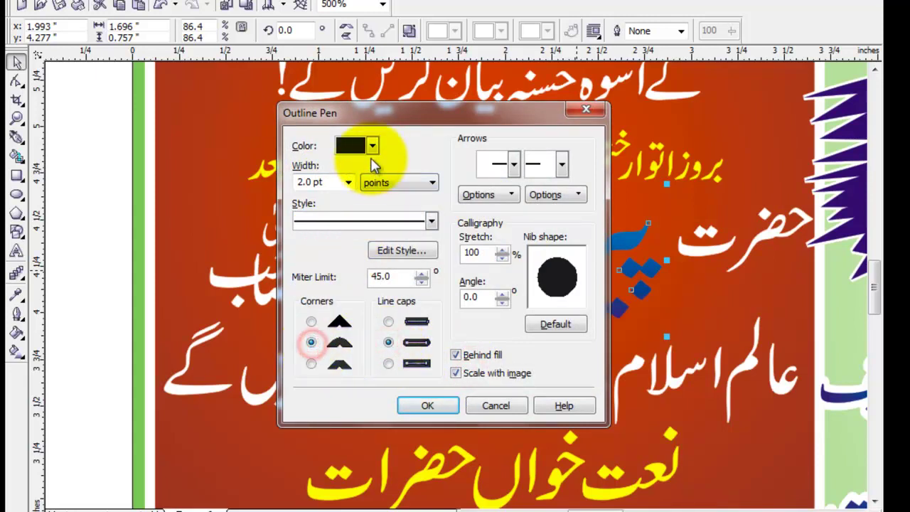
{"action": "left_click", "coordinate": [371, 146]}
{"action": "left_click", "coordinate": [411, 177]}
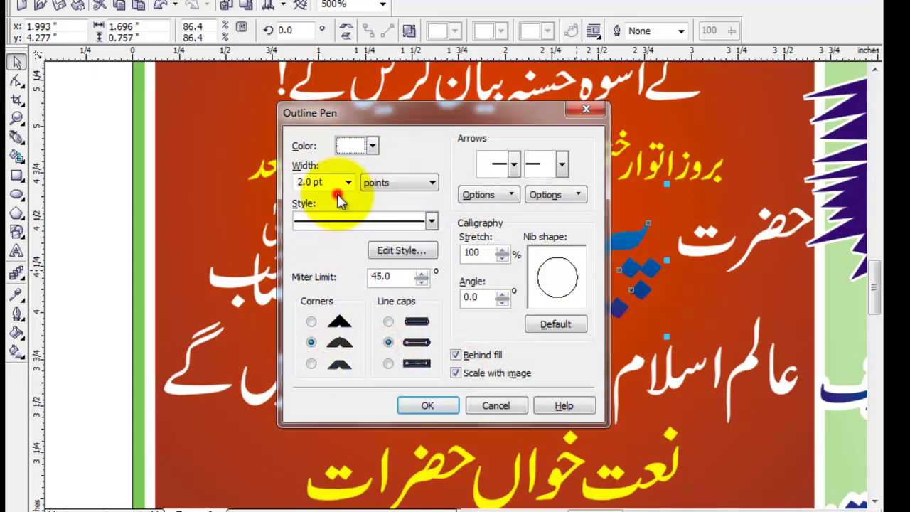
{"action": "left_click", "coordinate": [427, 405]}
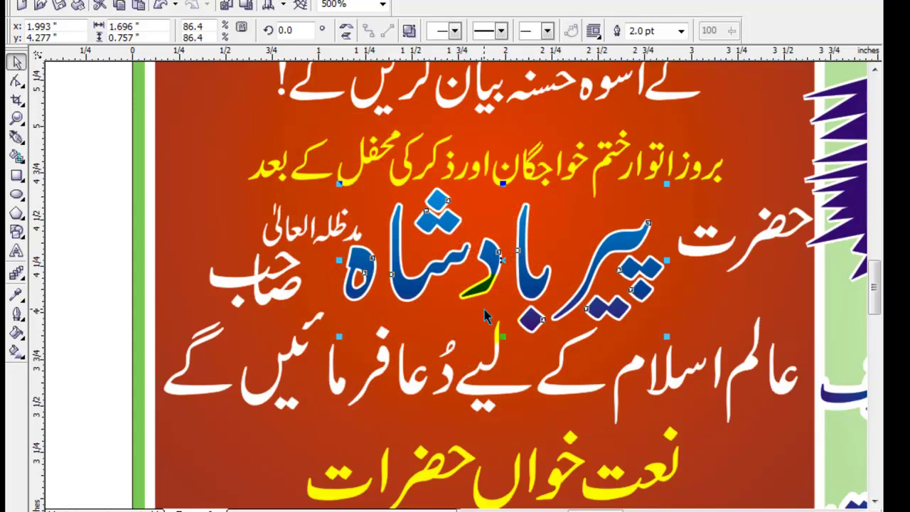
- Thicken the name's outline to 3 pt and nudge the name slightly right
{"action": "key", "text": "F12"}
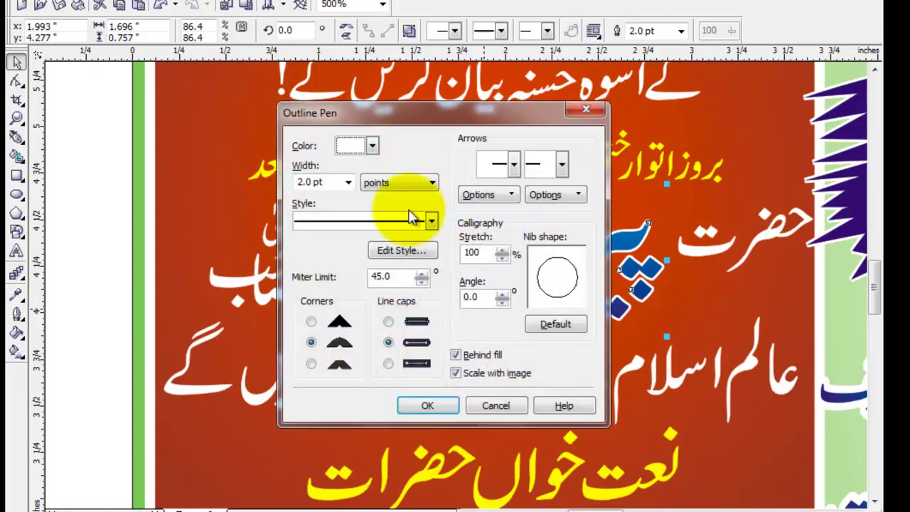
{"action": "double_click", "coordinate": [329, 183]}
{"action": "type", "text": "3"}
{"action": "key", "text": "Return"}
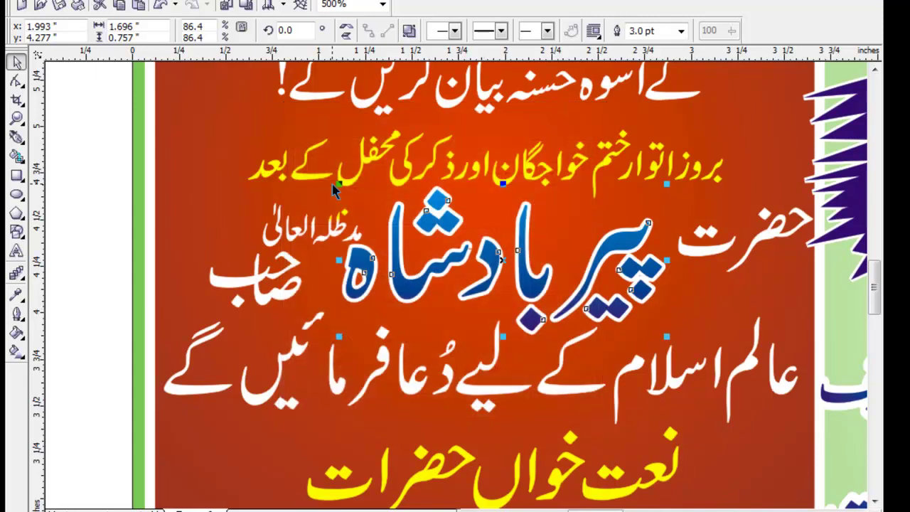
{"action": "key", "text": "Right"}
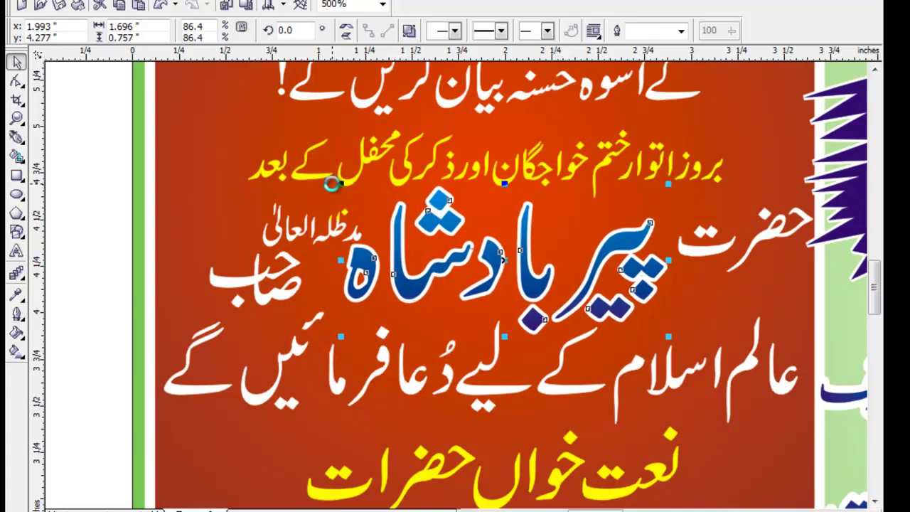
{"action": "key", "text": "Right"}
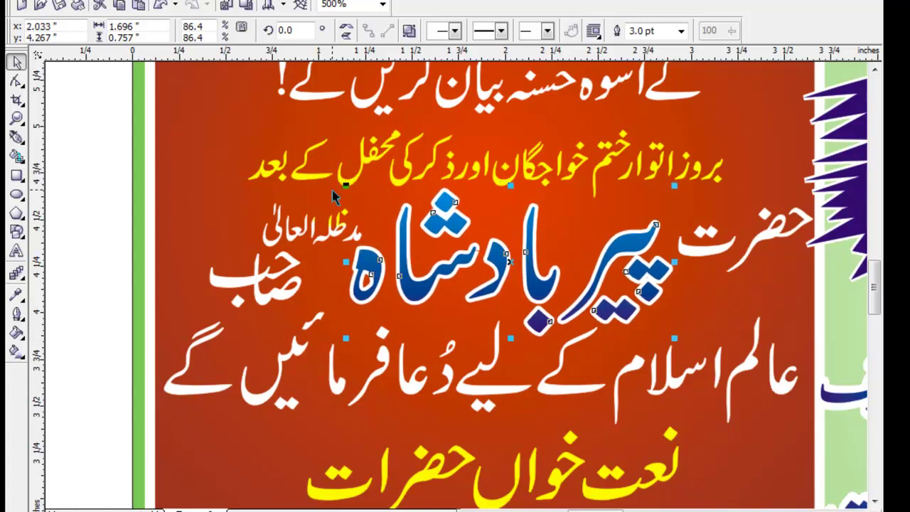
{"action": "key", "text": "F4"}
{"action": "left_click", "coordinate": [64, 156]}
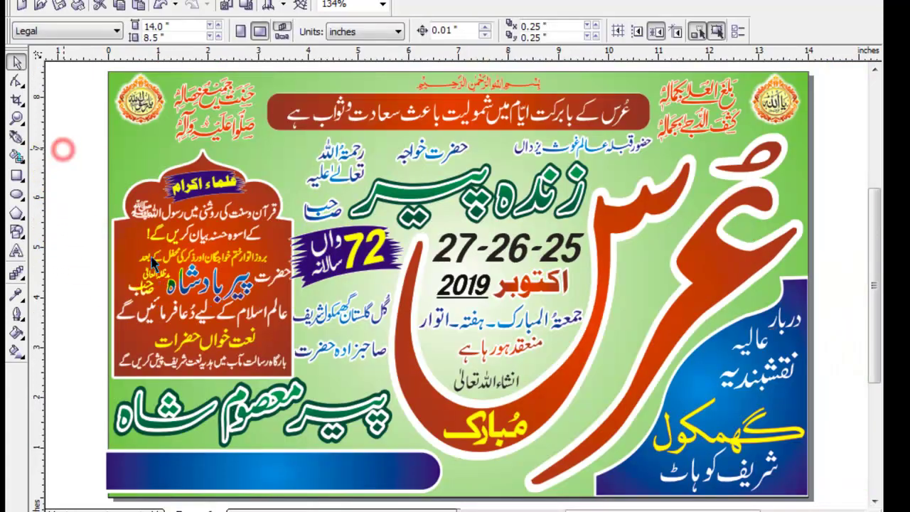